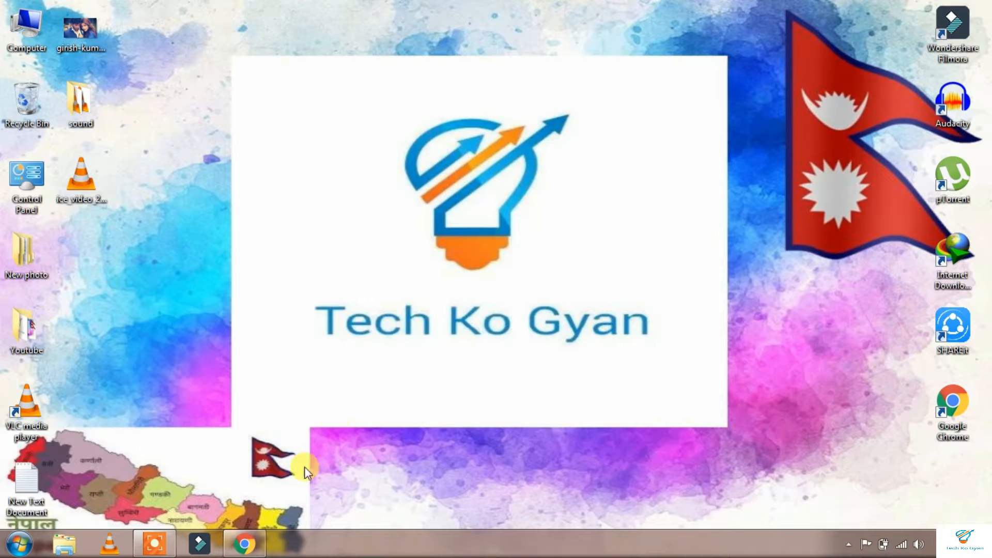
# Step: Switch to Chrome and look over the open Tech Ko Gyan Facebook page, its YouTube channel and the Status World blog
pyautogui.click(245, 544)
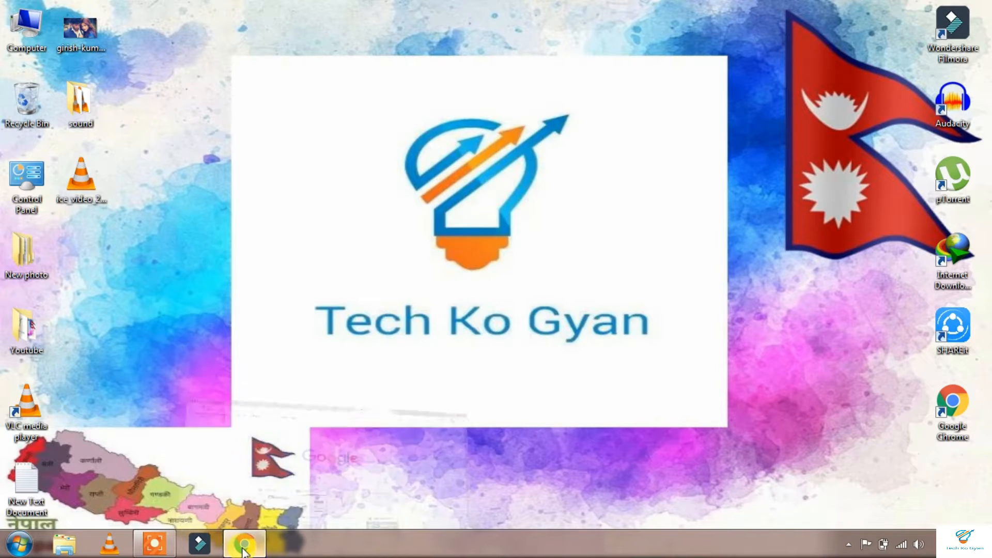
pyautogui.click(176, 10)
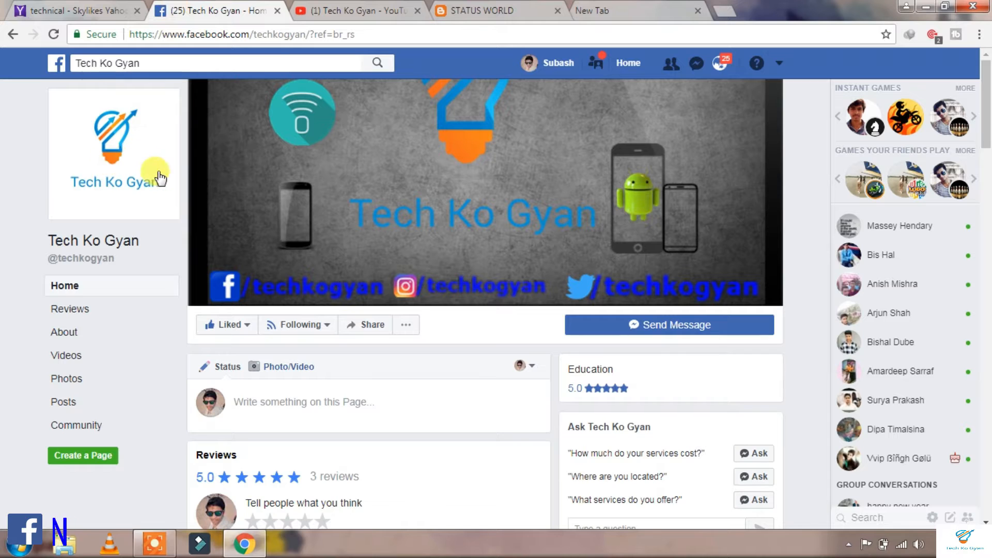
pyautogui.click(391, 10)
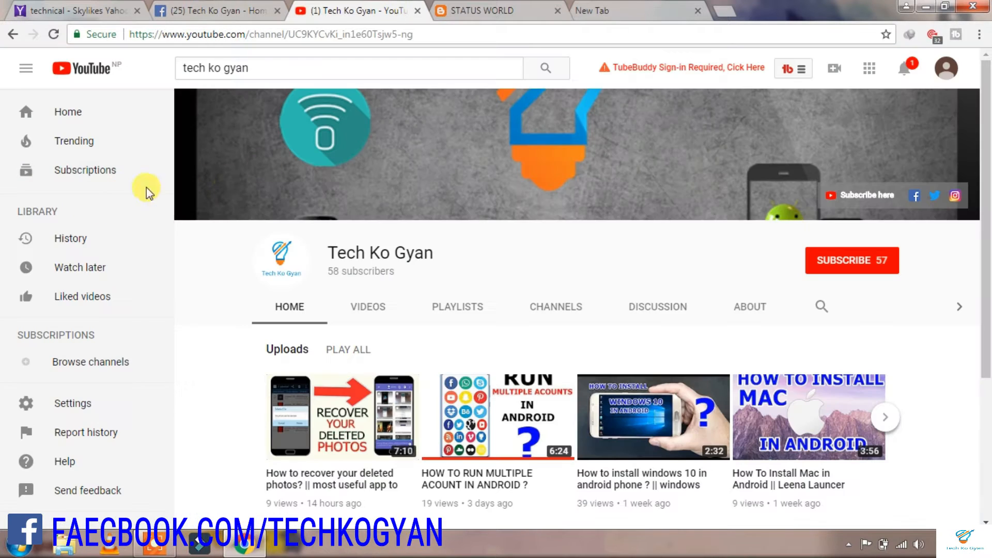
pyautogui.click(469, 10)
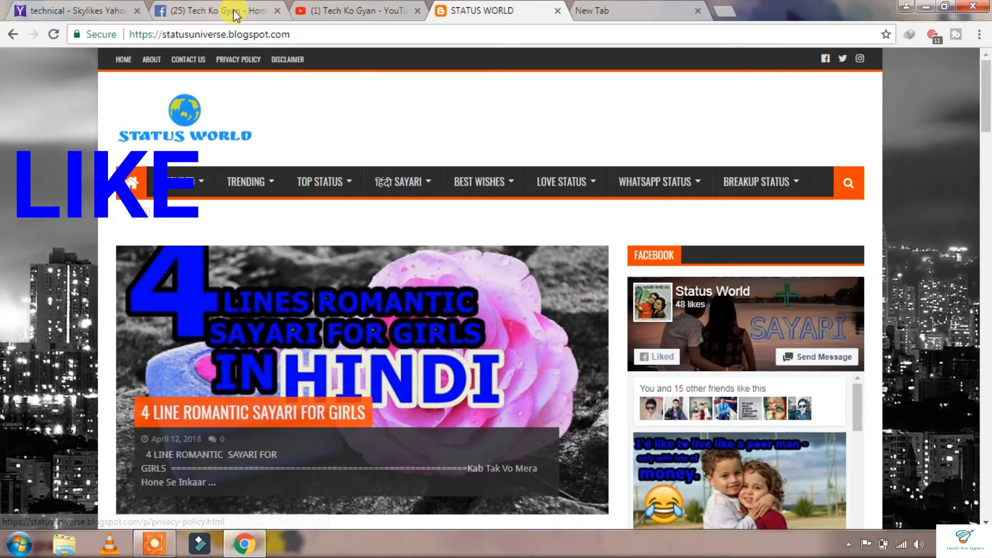
pyautogui.click(323, 8)
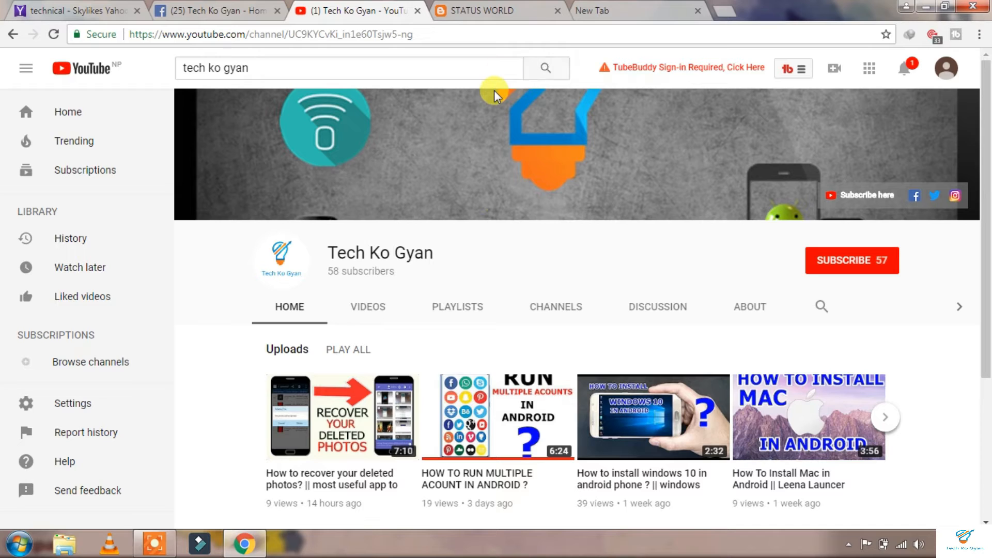
# Step: Search Google for "designevo" in the empty tab and open the free logo maker on the DesignEvo site
pyautogui.click(615, 7)
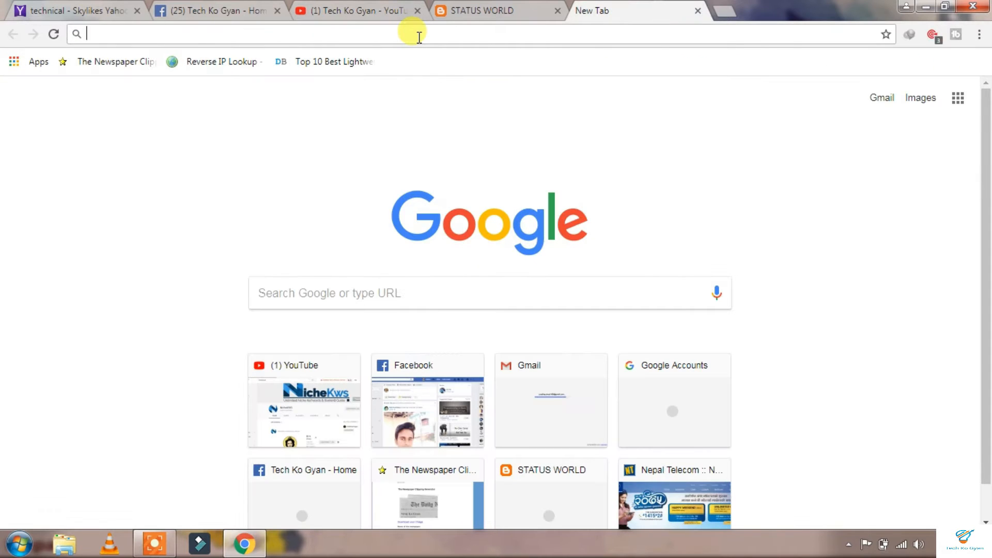
pyautogui.write('d')
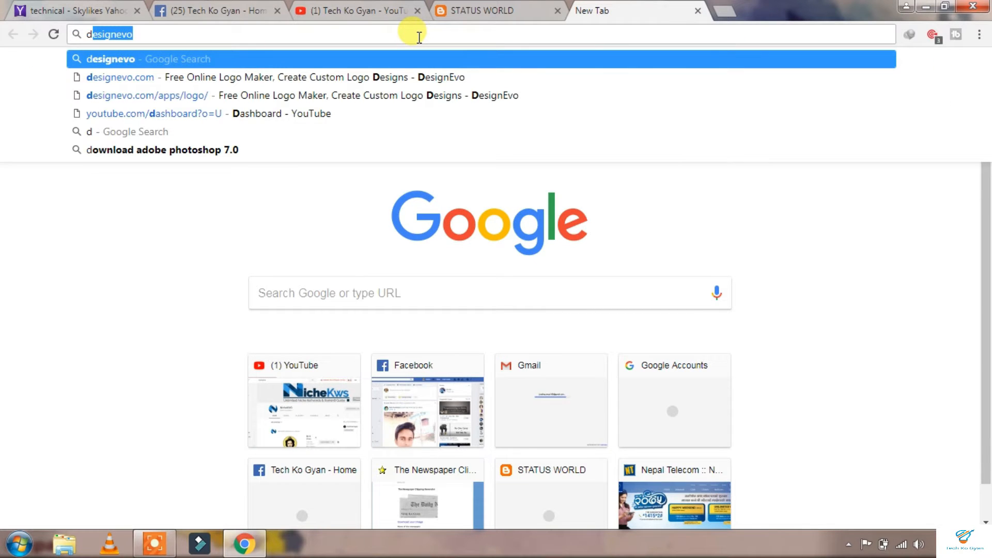
pyautogui.press('Return')
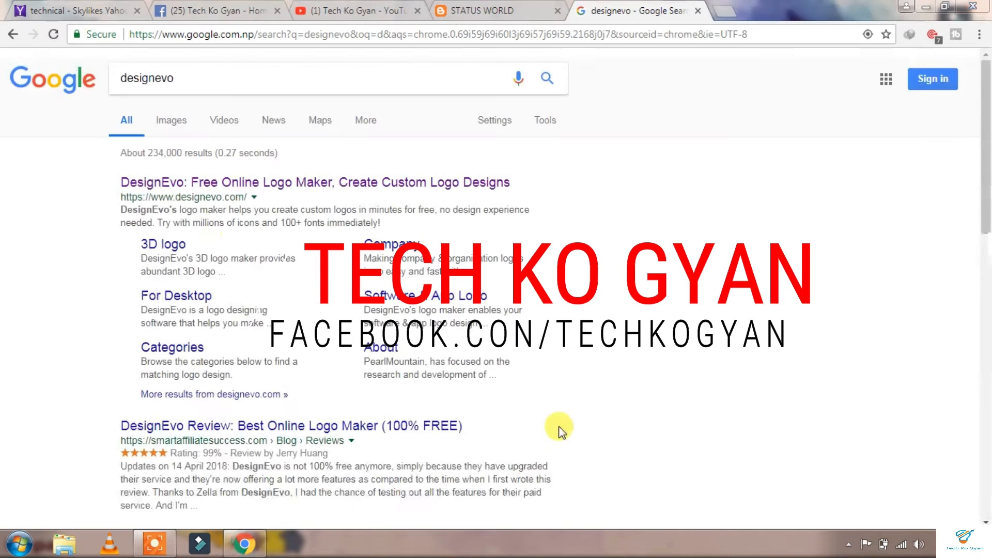
pyautogui.click(287, 184)
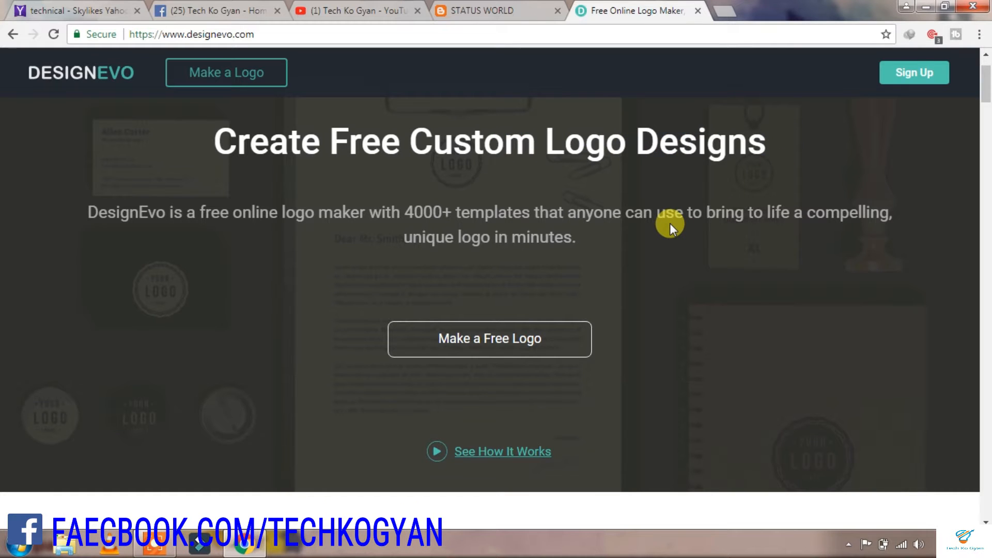
pyautogui.click(474, 331)
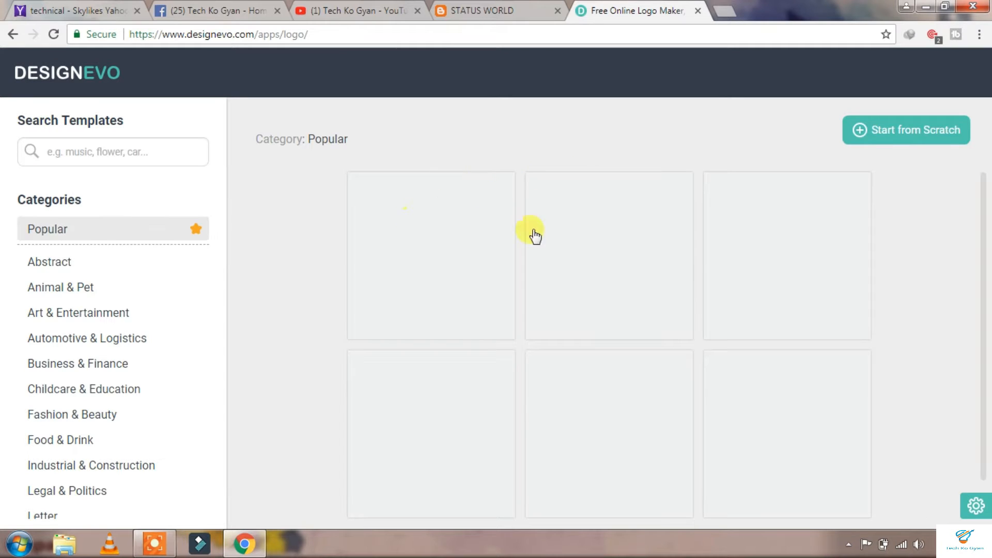
# Step: Browse the Popular logo templates and choose the blue and yellow lion template
pyautogui.moveTo(985, 216); pyautogui.dragTo(984, 364)
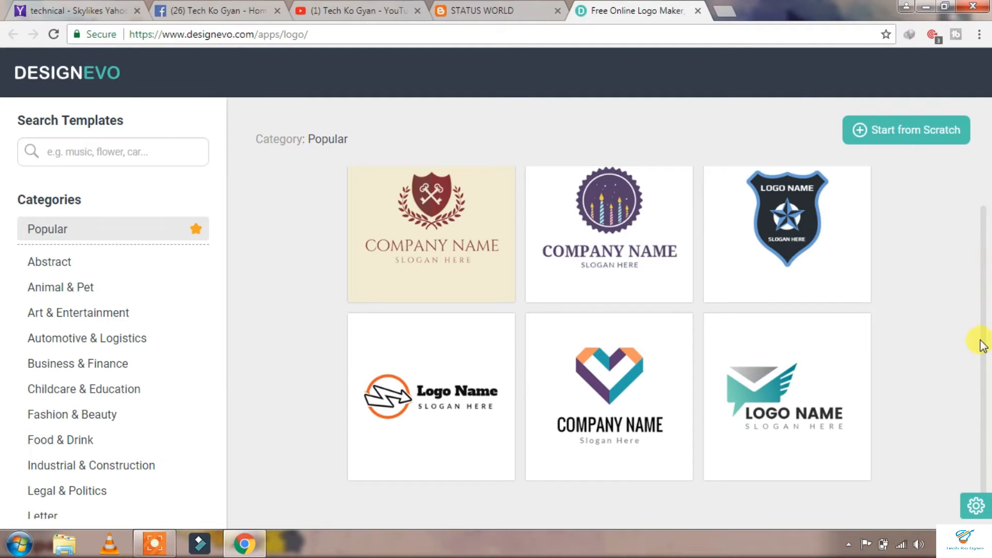
pyautogui.scroll(-5, 984, 345)
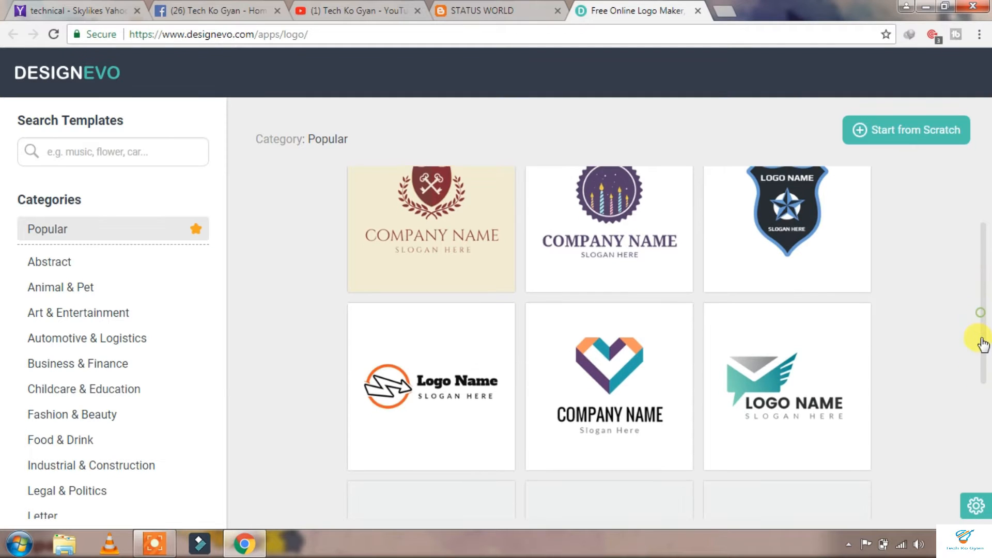
pyautogui.moveTo(983, 383); pyautogui.dragTo(977, 215)
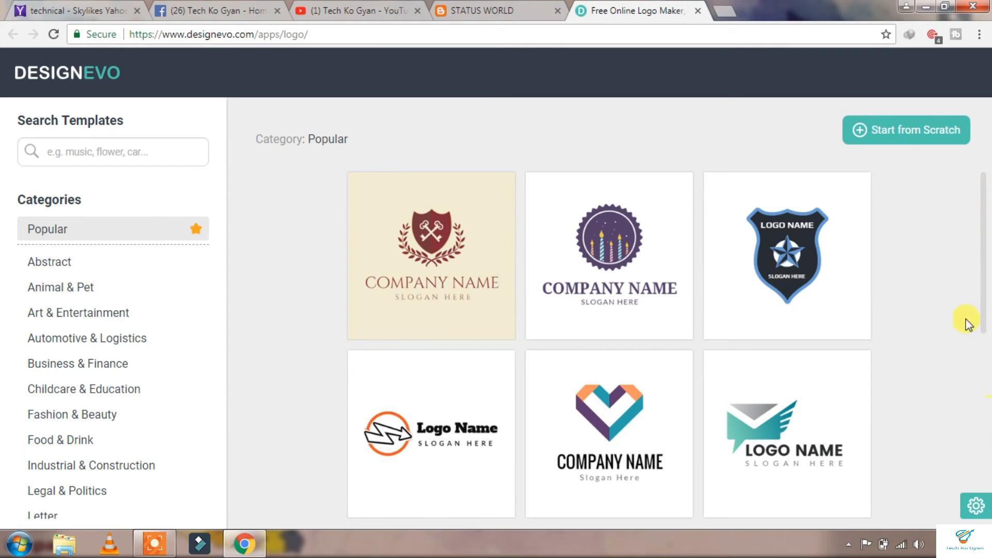
pyautogui.moveTo(815, 395)
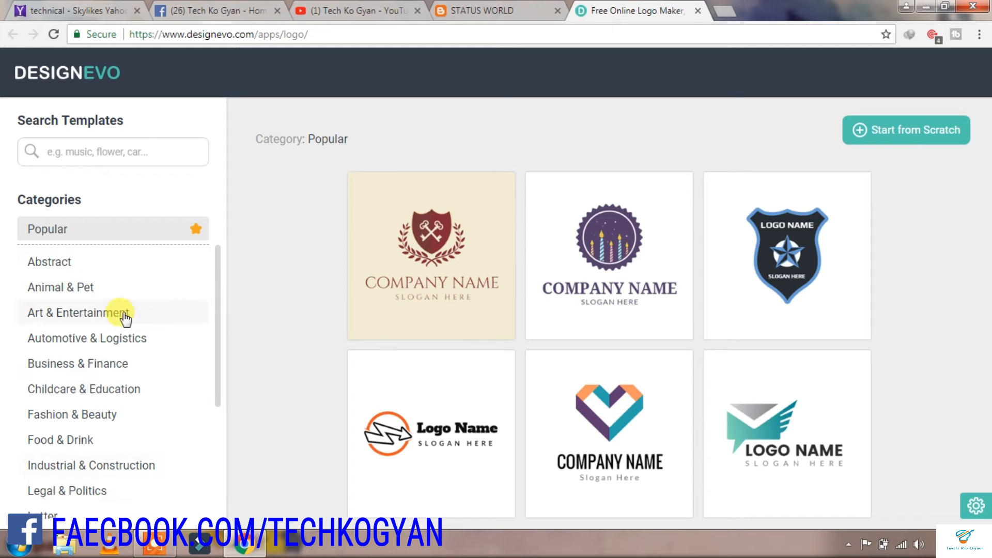
pyautogui.scroll(-8, 980, 222)
pyautogui.scroll(-5, 984, 237)
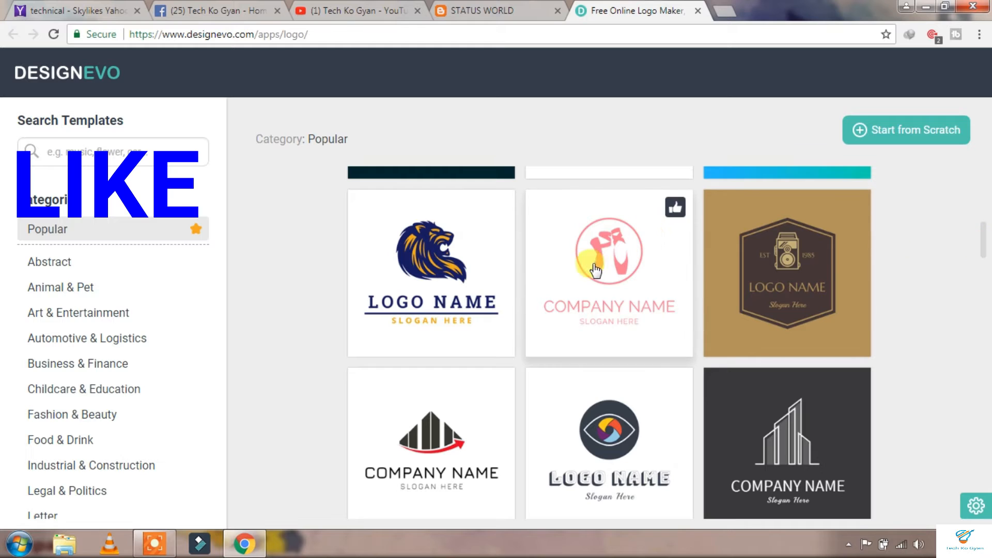
pyautogui.click(423, 284)
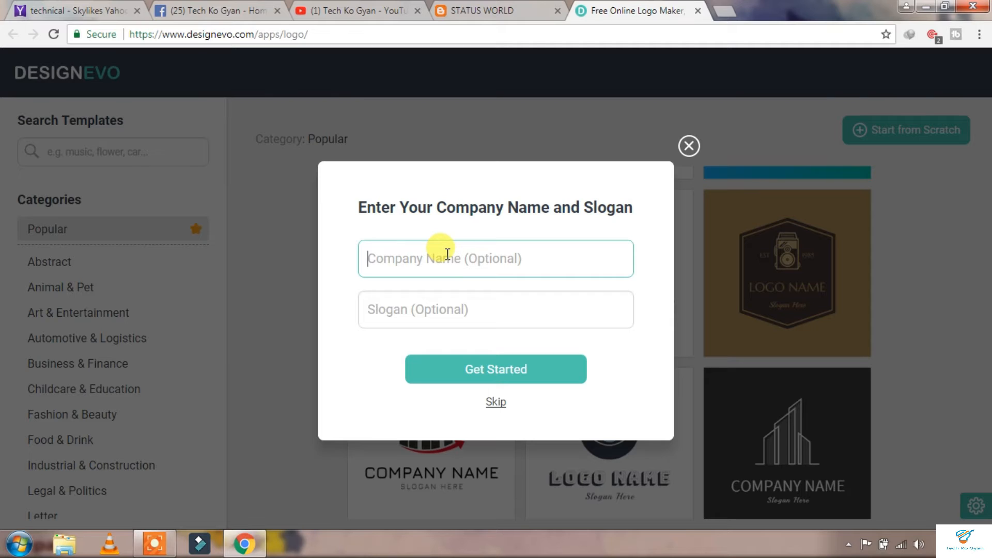
# Step: Enter TECH KO GYAN as the company name and TECHNICAL as the slogan, and open the template for editing
pyautogui.write('TECH KO GYAN')
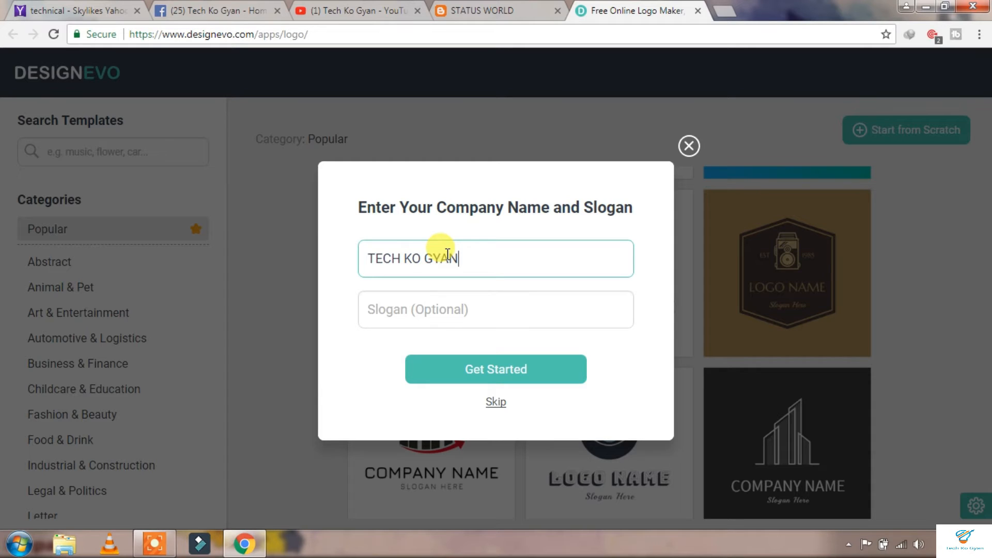
pyautogui.click(437, 322)
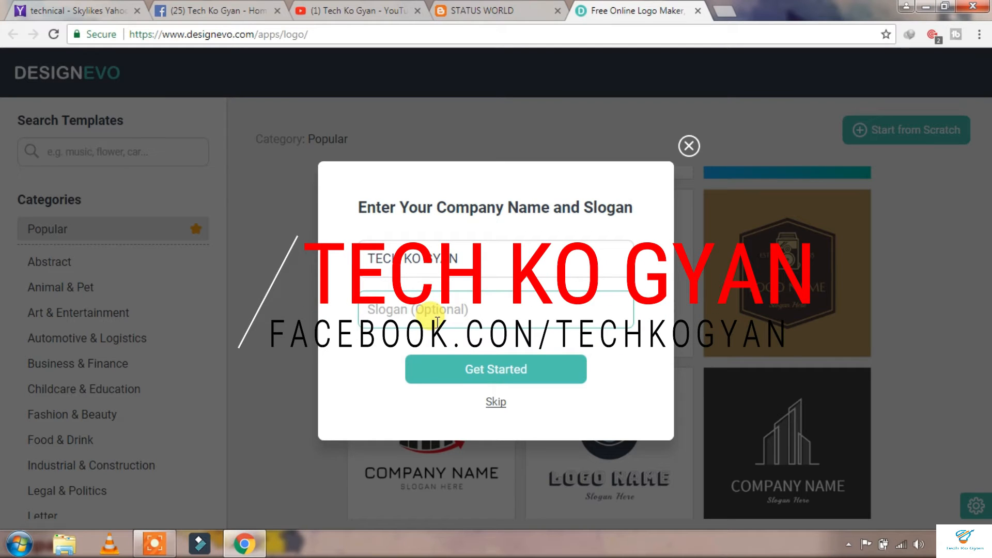
pyautogui.write('TECHNICA')
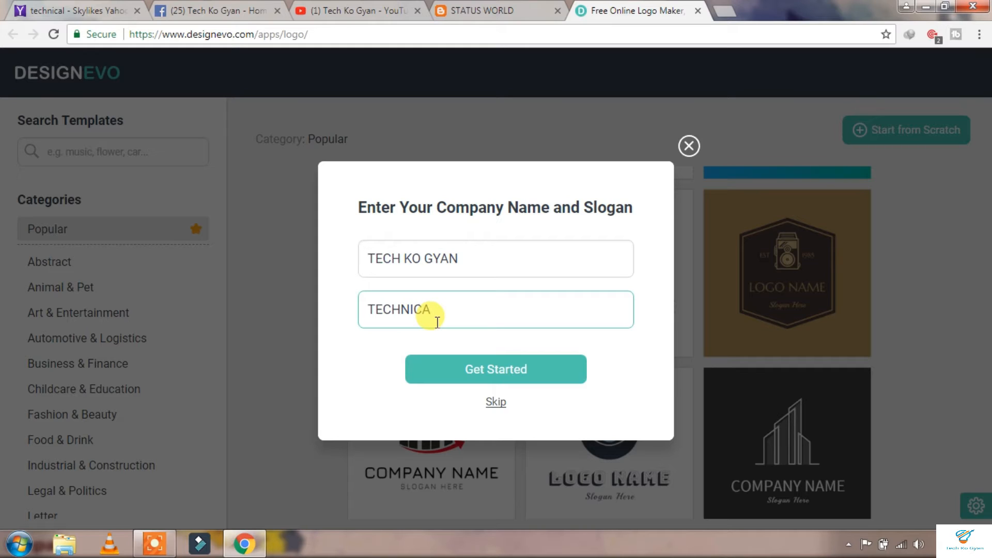
pyautogui.click(513, 373)
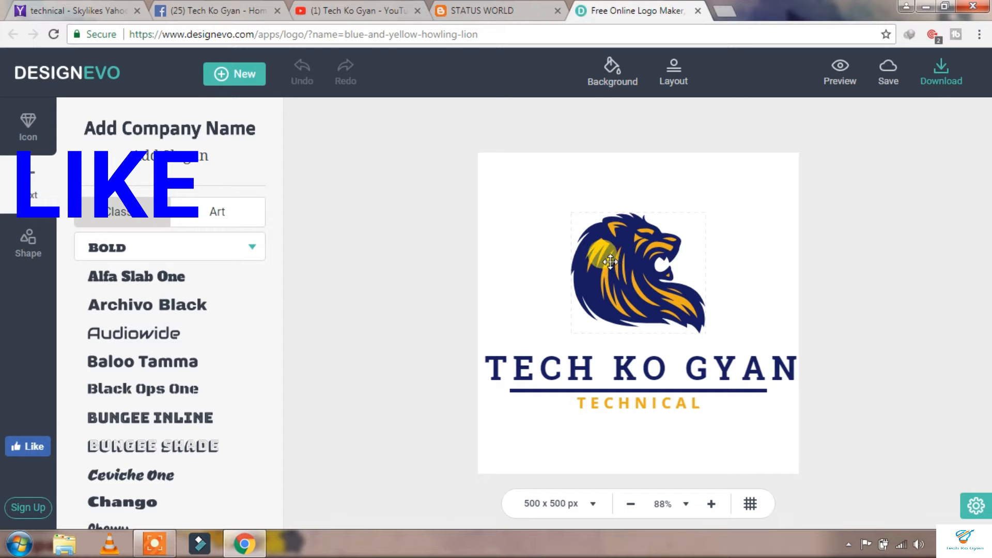
# Step: Recolour the lion icon's orange accents to solid brown 8D630B
pyautogui.click(610, 262)
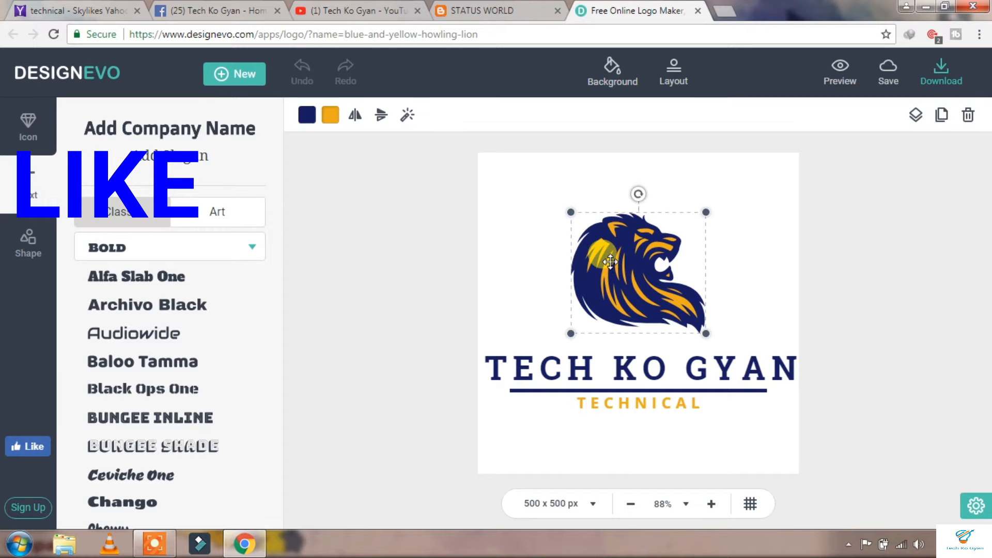
pyautogui.click(330, 117)
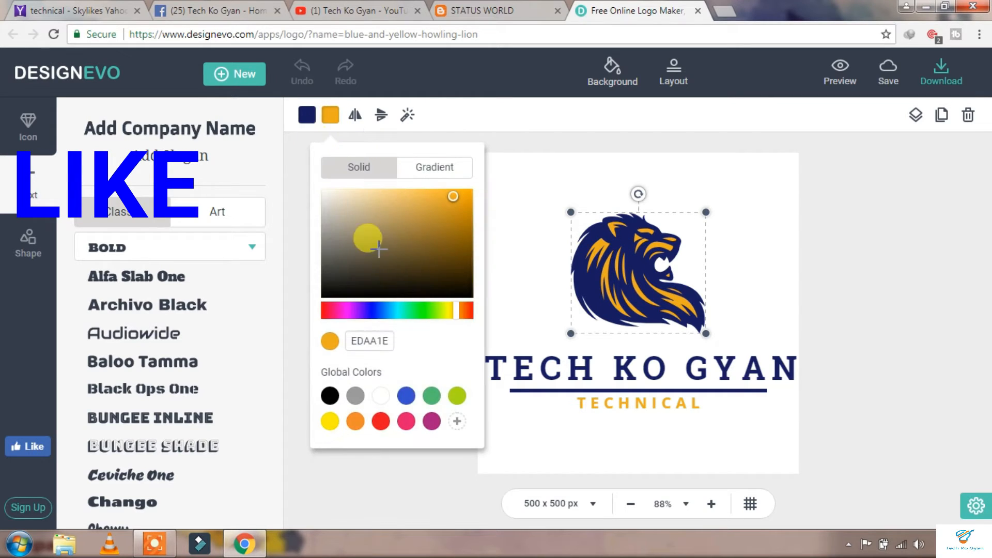
pyautogui.click(458, 235)
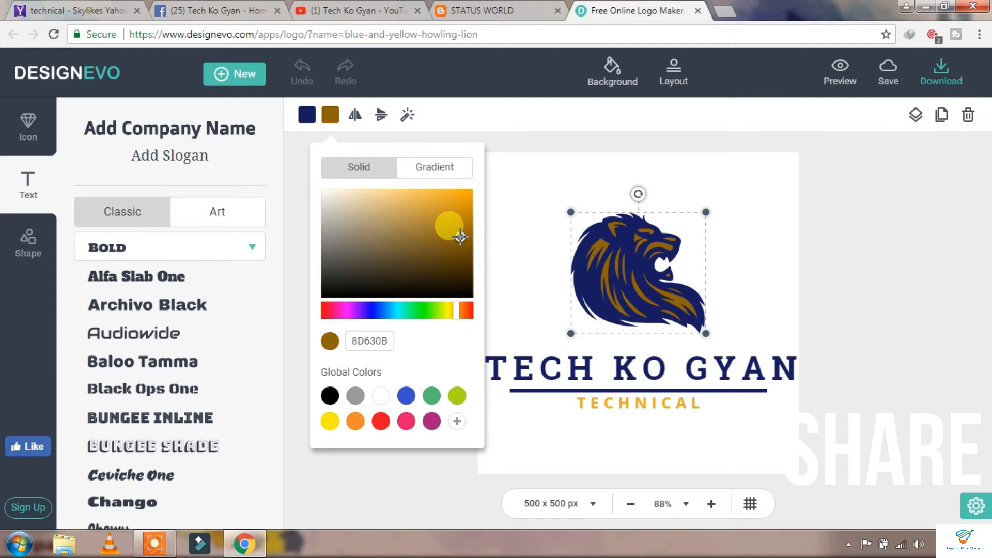
# Step: Recolour the lion icon's dark blue base to solid brown 604717
pyautogui.click(307, 117)
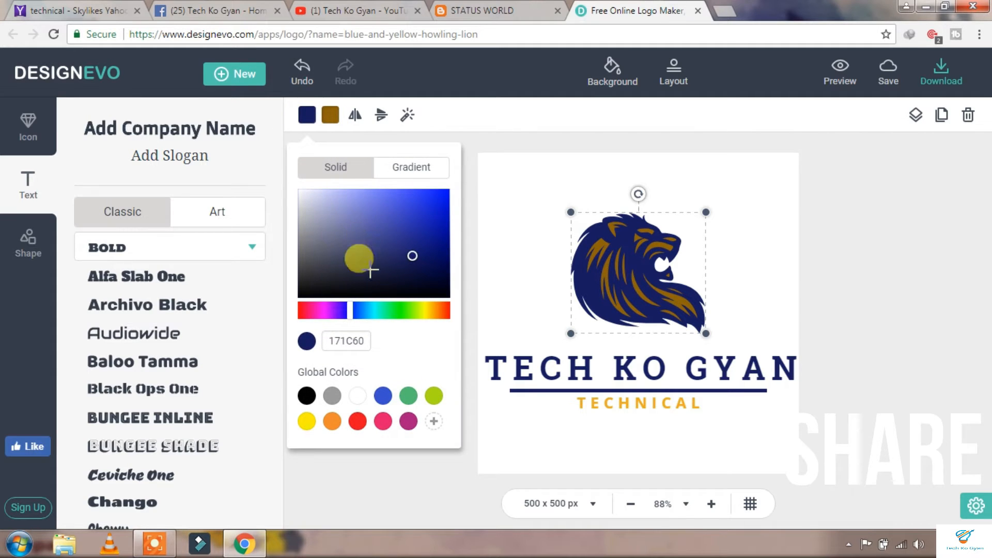
pyautogui.click(433, 312)
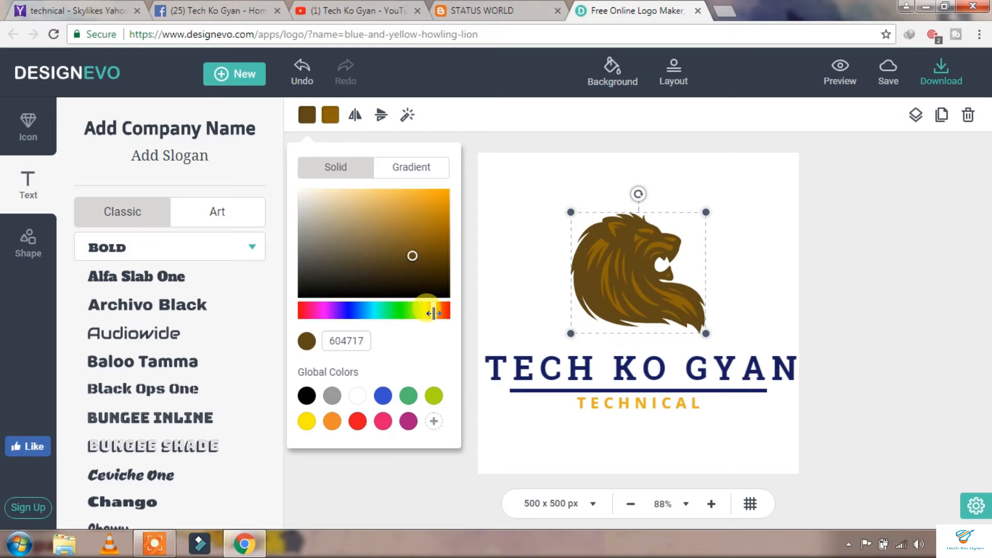
pyautogui.click(516, 171)
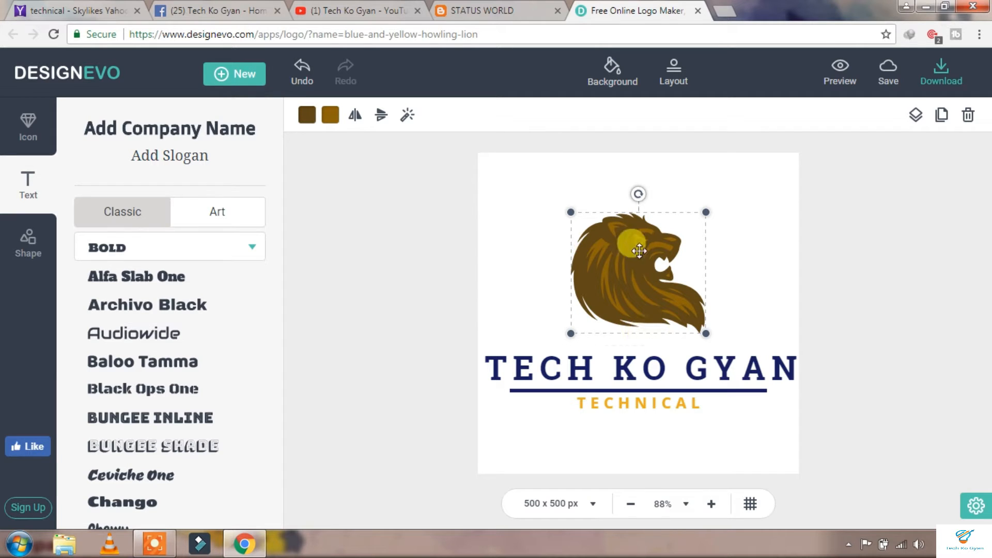
# Step: Set the lion icon's accent colour to near-black brown 1D1608
pyautogui.click(330, 123)
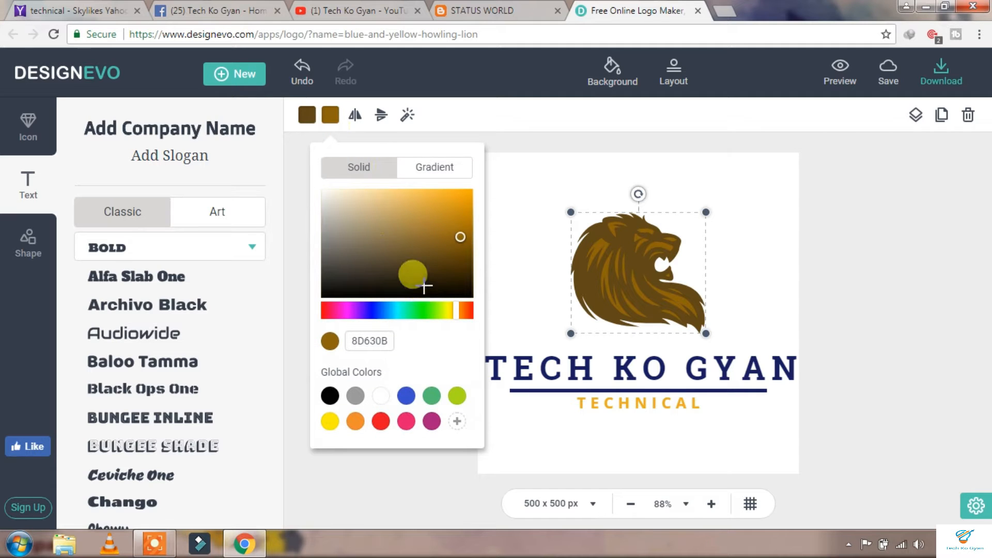
pyautogui.click(430, 283)
pyautogui.click(510, 273)
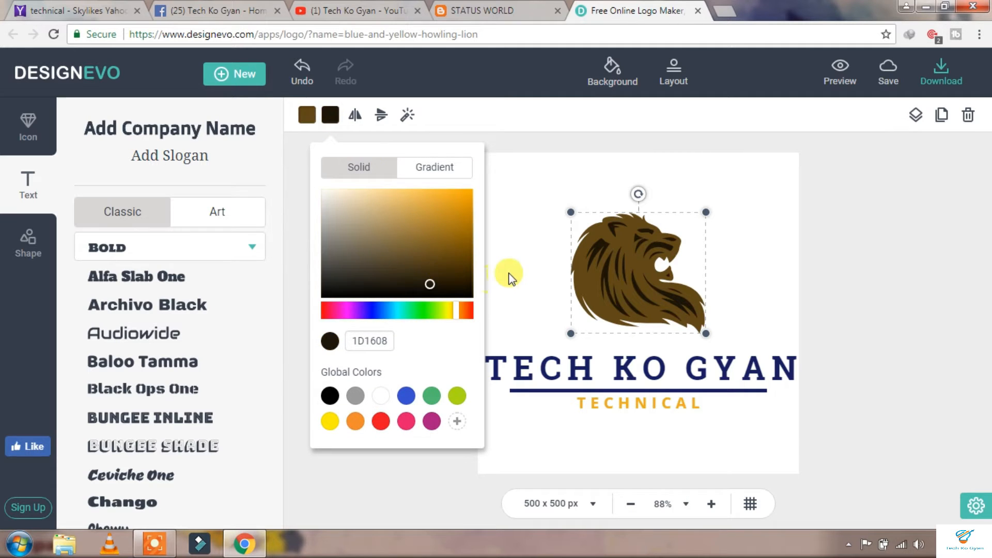
# Step: Change the TECH KO GYAN company name text to a bright blue
pyautogui.click(622, 383)
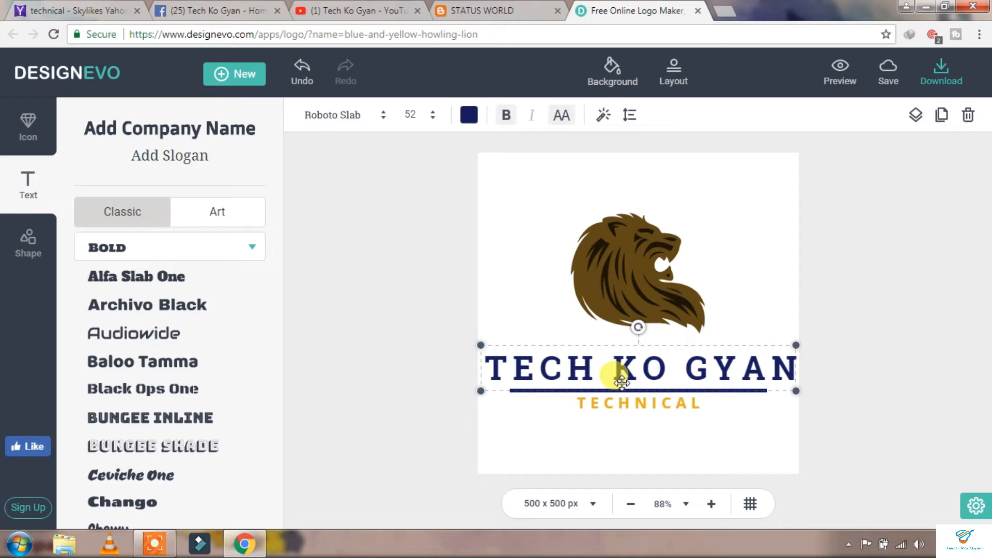
pyautogui.click(469, 116)
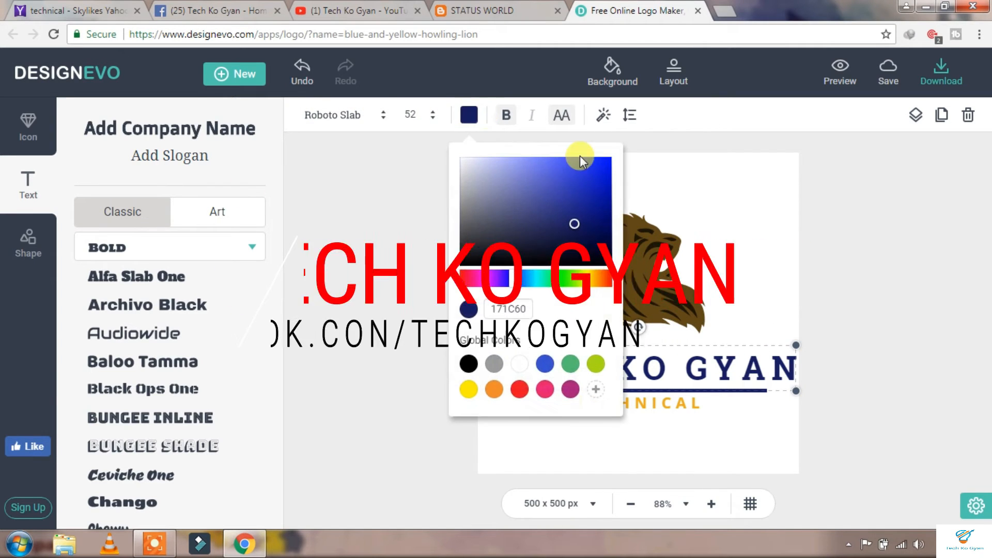
pyautogui.click(834, 268)
# Step: Change the TECHNICAL slogan text to dark brown 584929 and deselect it
pyautogui.click(627, 405)
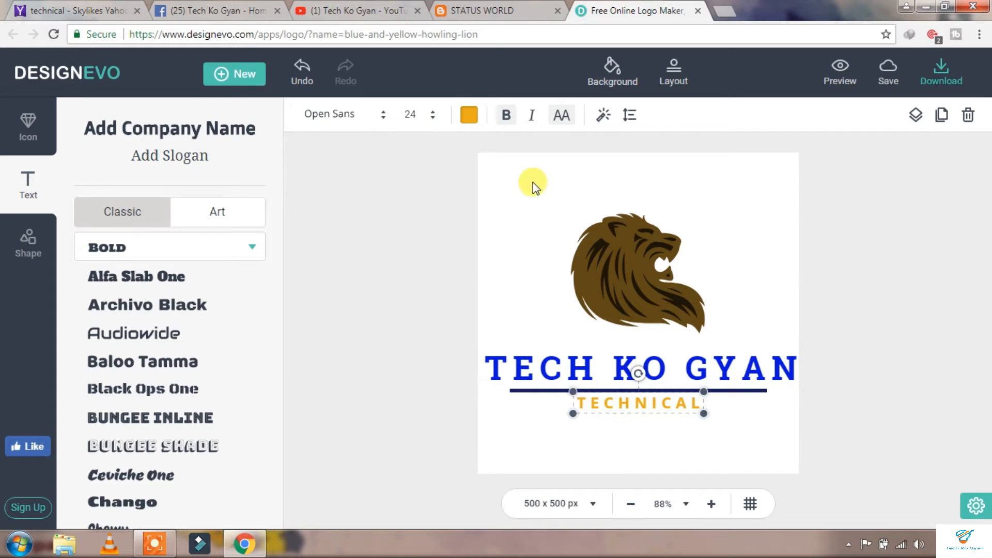
pyautogui.click(468, 115)
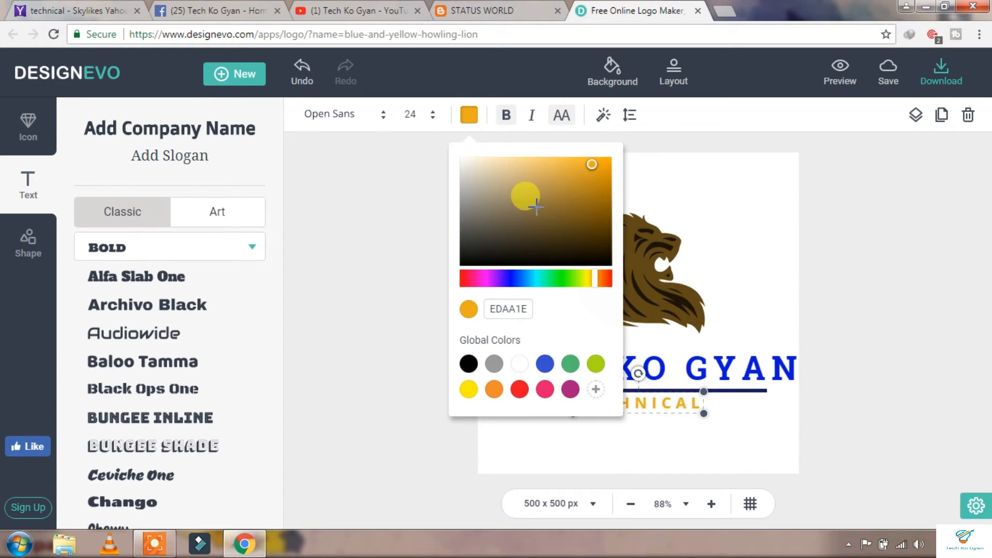
pyautogui.click(539, 228)
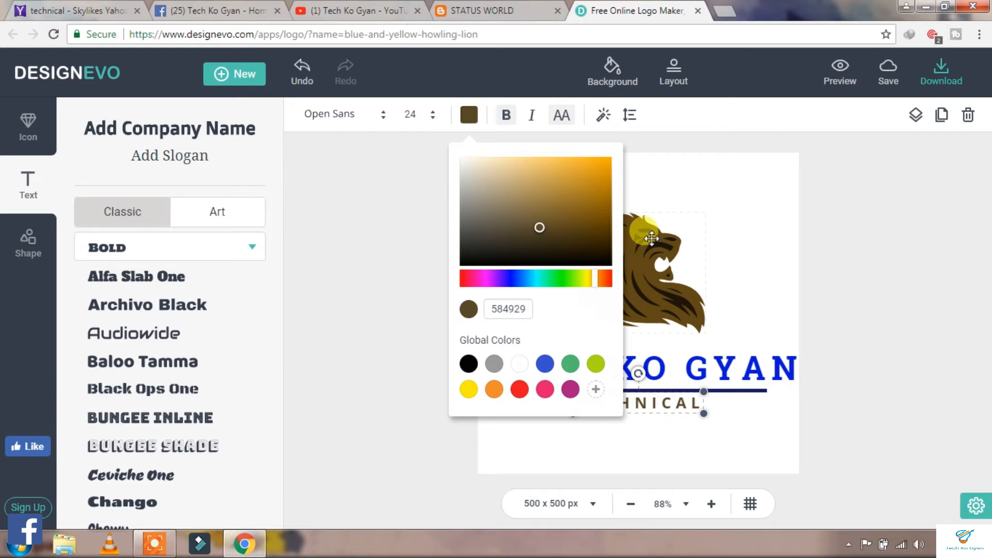
pyautogui.click(402, 282)
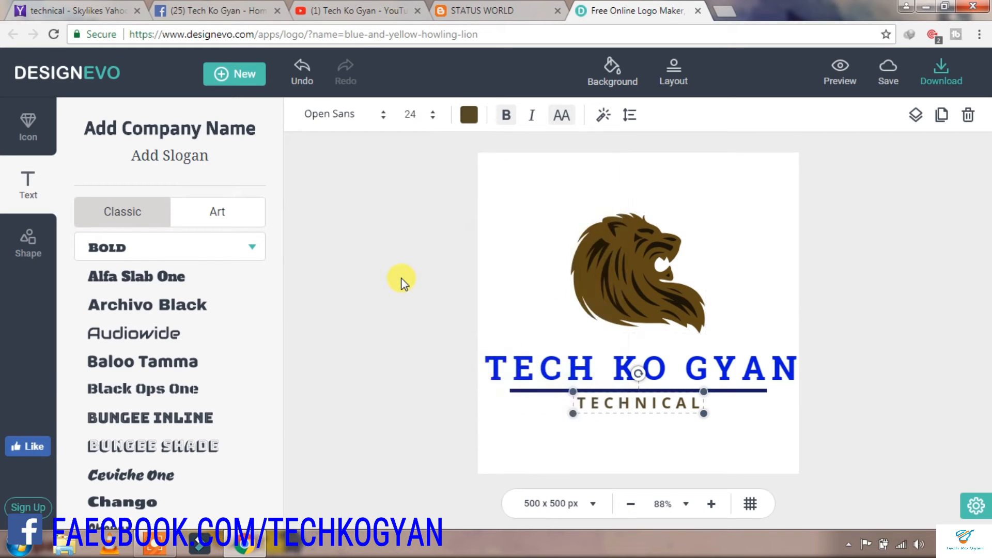
pyautogui.click(474, 274)
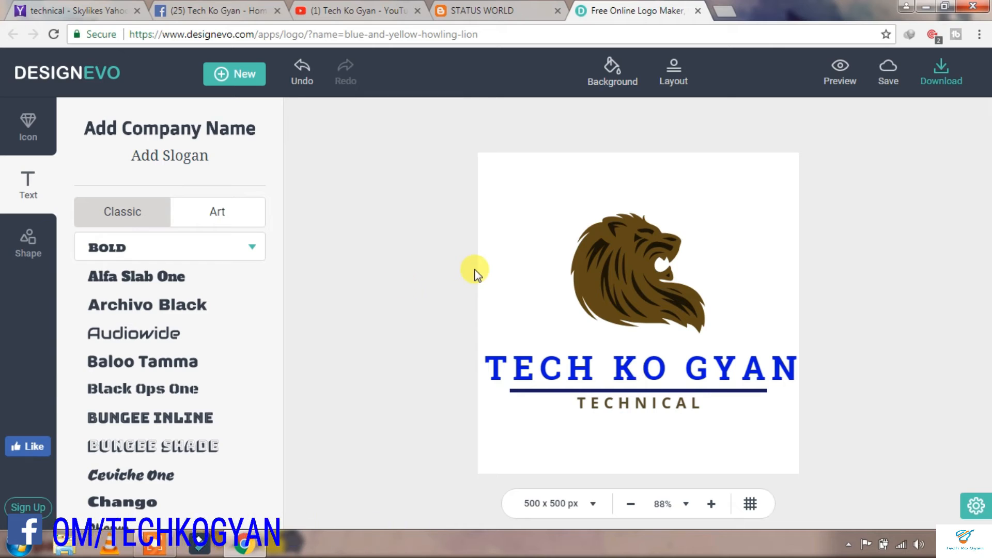
# Step: Try the Alfa Slab One font on the TECH KO GYAN company name and undo the change
pyautogui.click(584, 386)
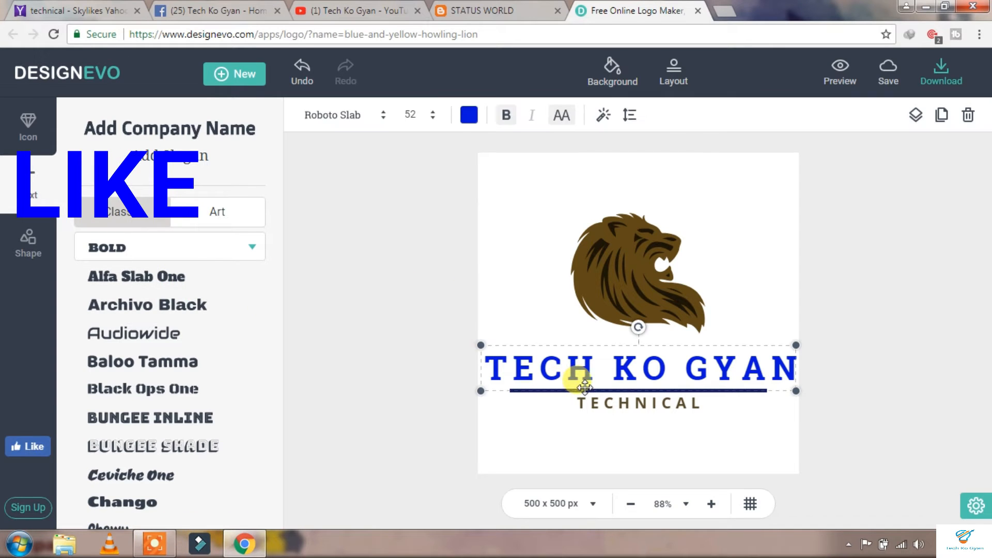
pyautogui.click(134, 281)
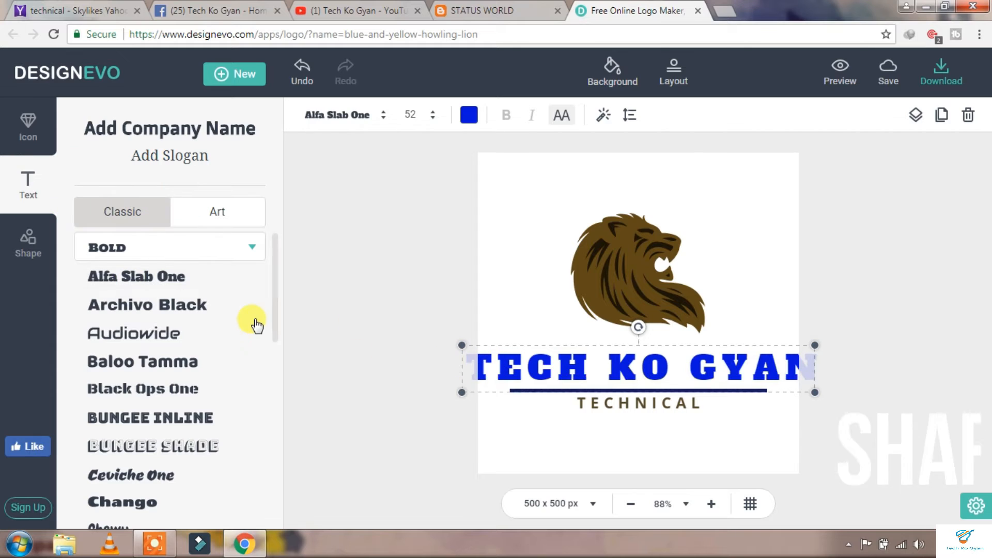
pyautogui.click(302, 70)
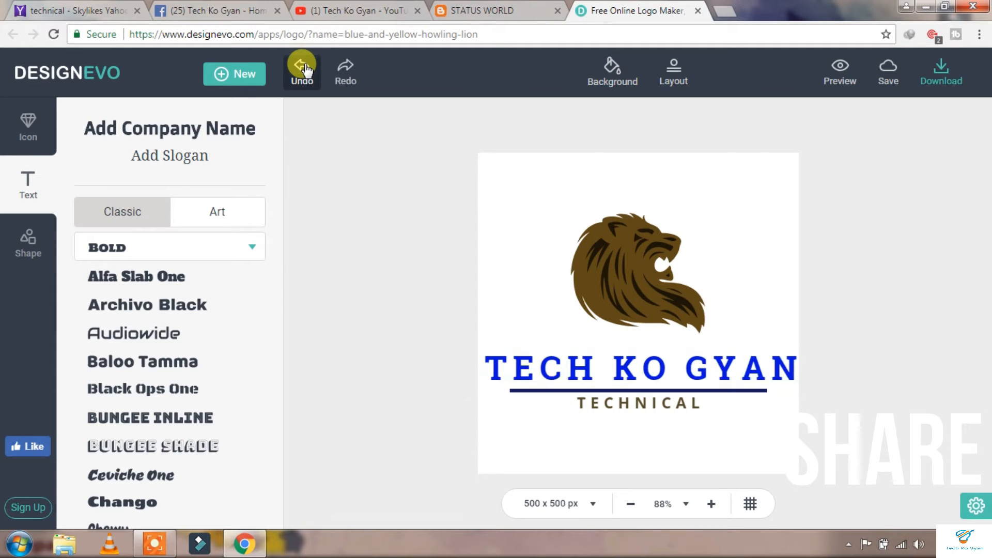
# Step: Browse the icon library's popular "logo" search and look through the Badge shapes
pyautogui.click(41, 134)
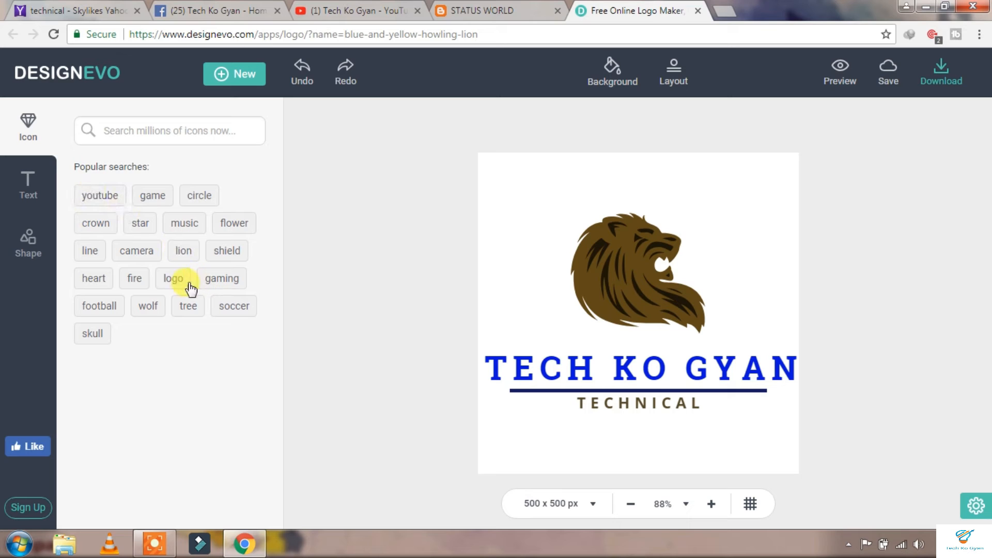
pyautogui.click(170, 284)
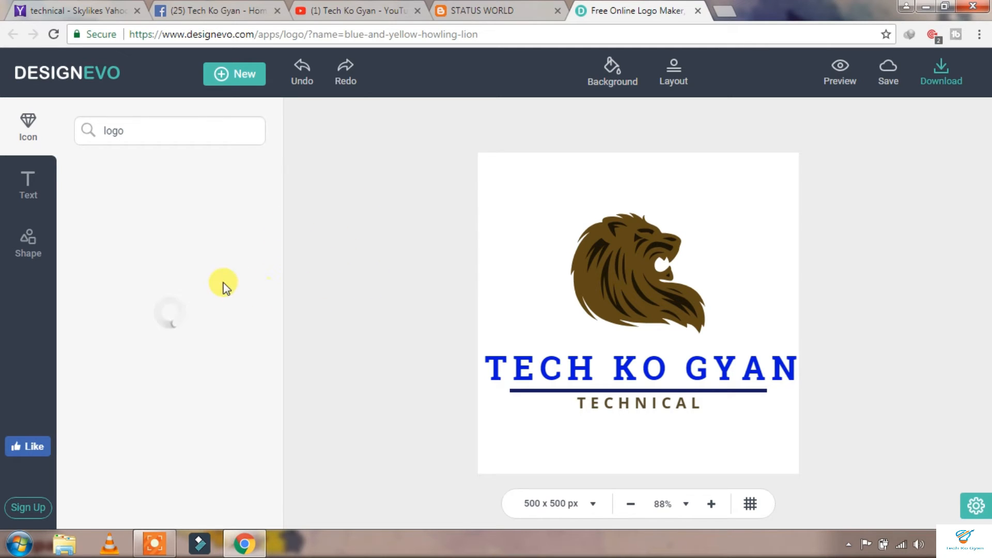
pyautogui.moveTo(278, 199); pyautogui.dragTo(277, 269)
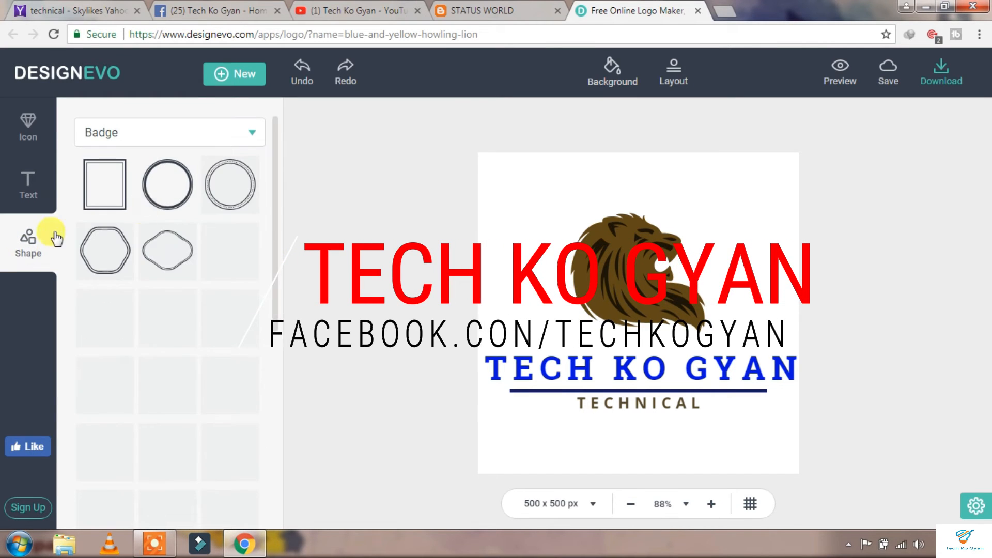
pyautogui.moveTo(276, 210); pyautogui.dragTo(274, 348)
pyautogui.scroll(-2, 274, 349)
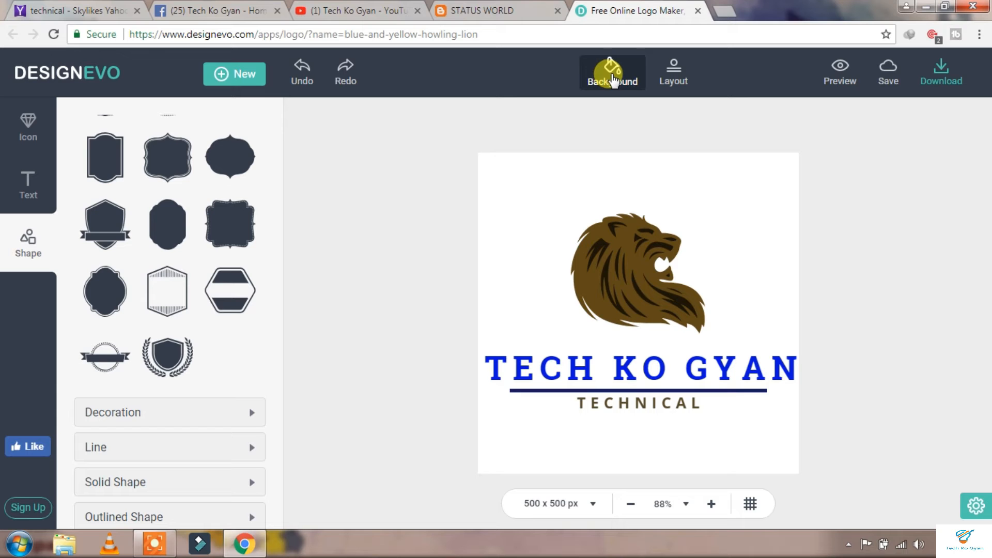
# Step: Try a solid teal 329F9F colour fill as the logo background and return it to transparent
pyautogui.click(613, 81)
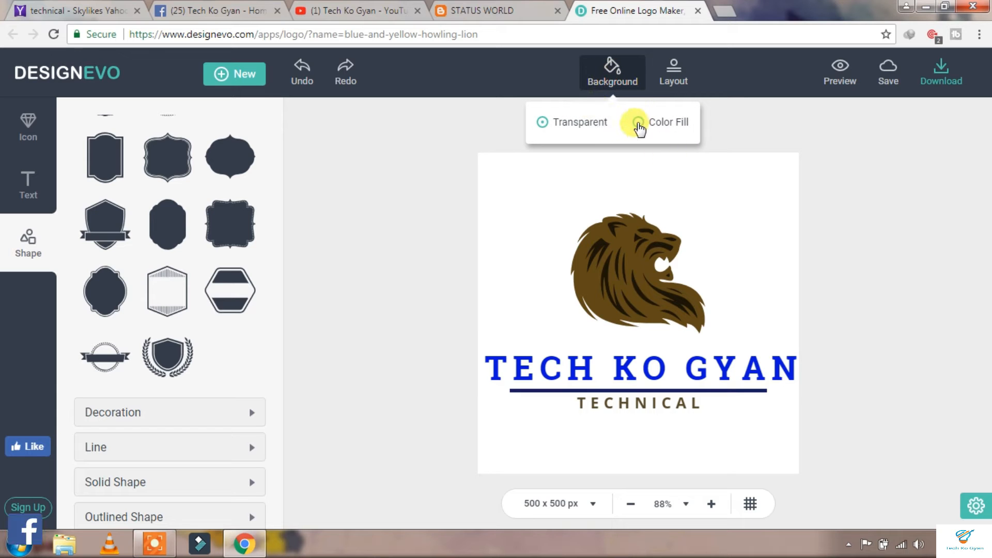
pyautogui.click(643, 121)
pyautogui.click(639, 211)
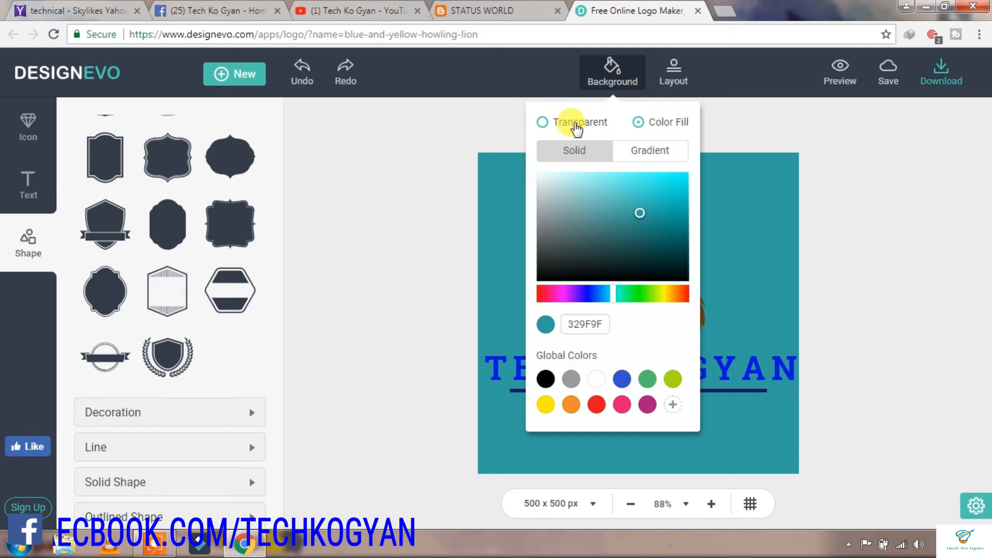
pyautogui.click(576, 125)
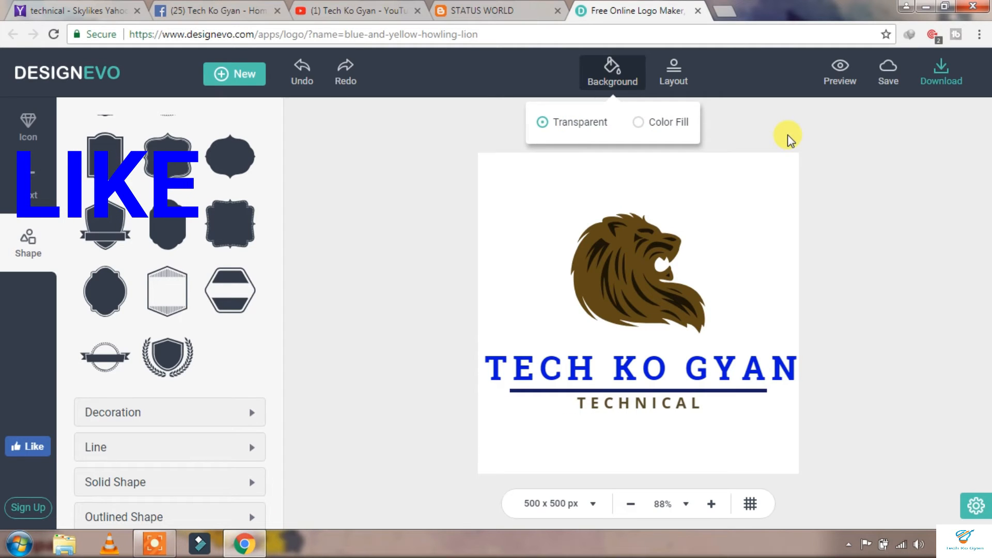
# Step: Try the layout with the icon above the text and undo the rearrangement
pyautogui.click(672, 70)
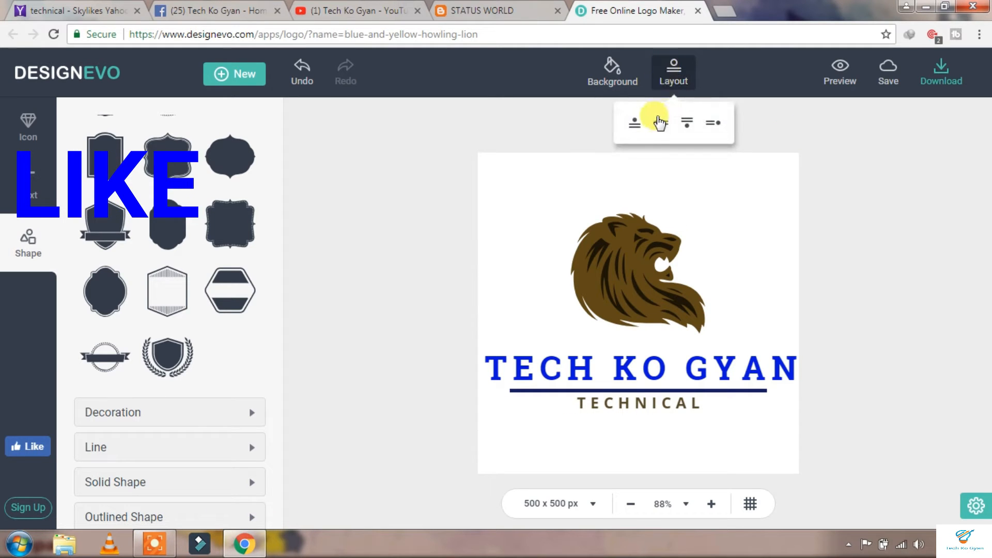
pyautogui.click(634, 124)
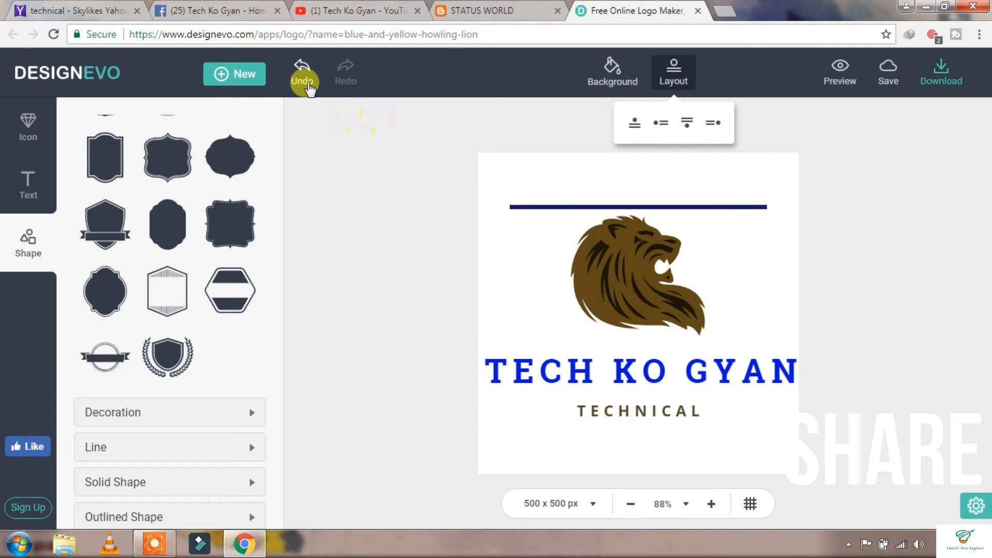
pyautogui.click(307, 84)
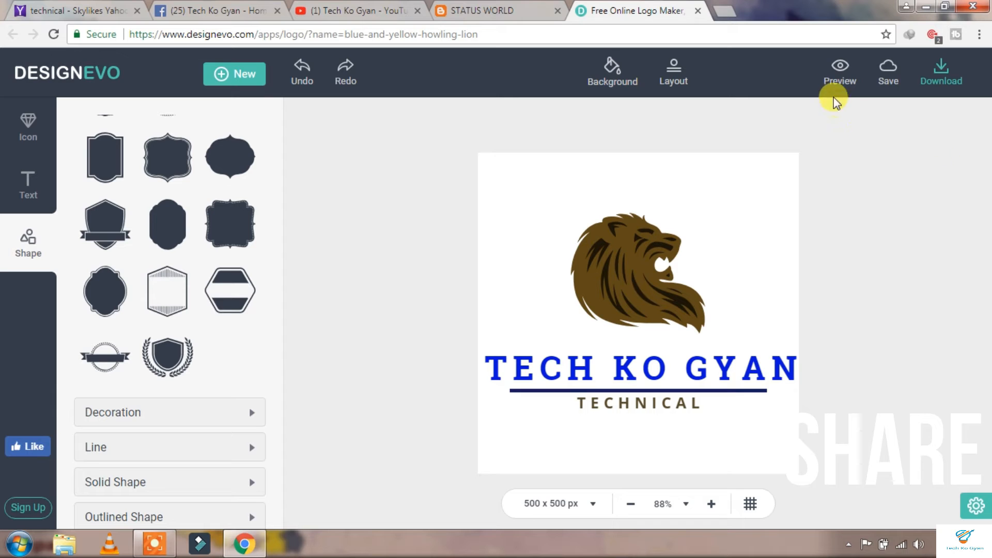
# Step: Preview the logo on the business card, letterhead, notebook, T-shirt and office wall mockups, and close the preview
pyautogui.click(840, 82)
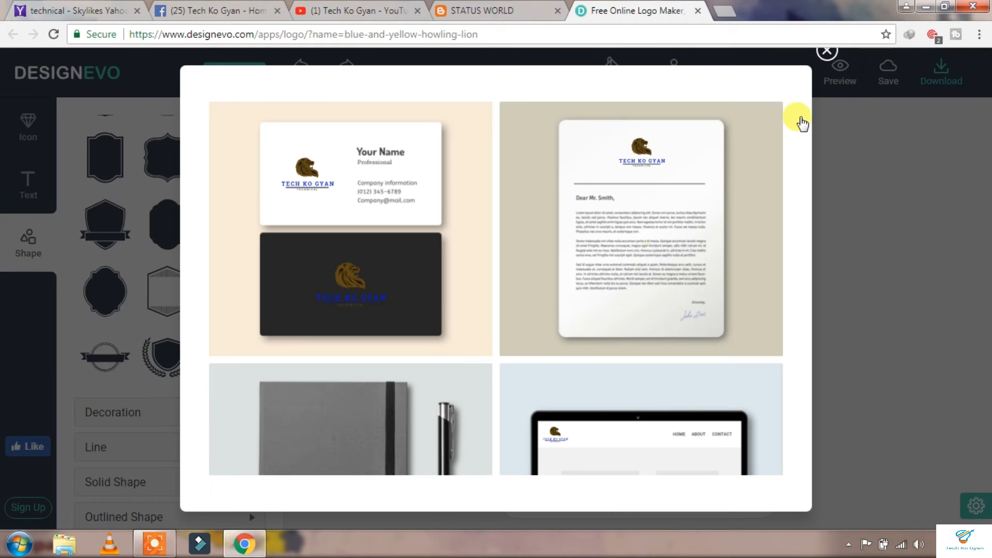
pyautogui.moveTo(804, 166); pyautogui.dragTo(808, 368)
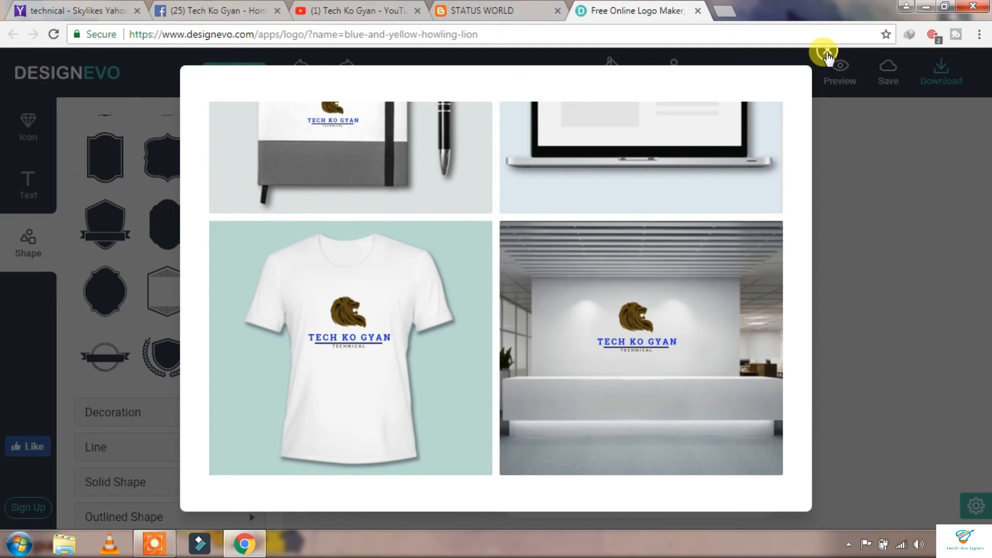
pyautogui.click(827, 50)
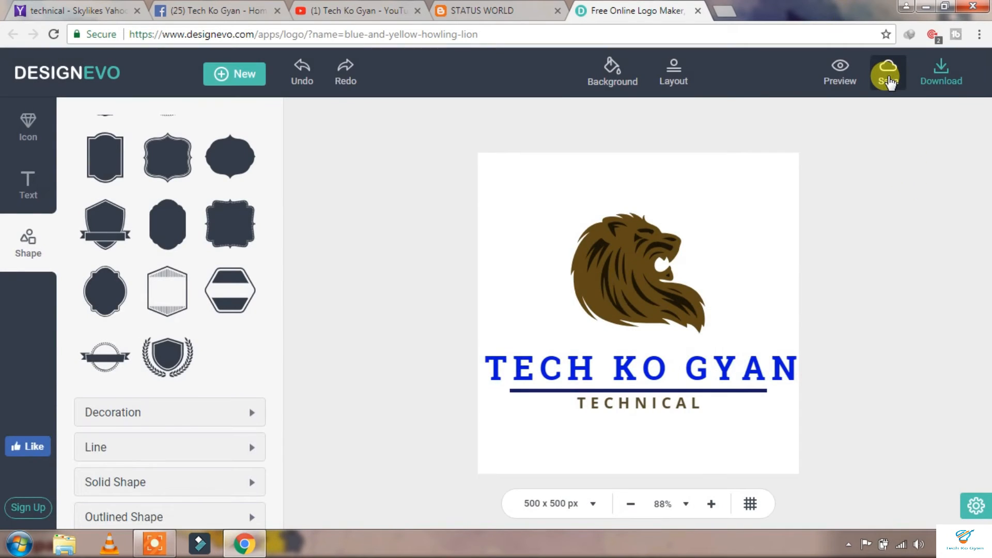
# Step: Log in to the existing account with its e-mail and password and save the logo design
pyautogui.click(888, 82)
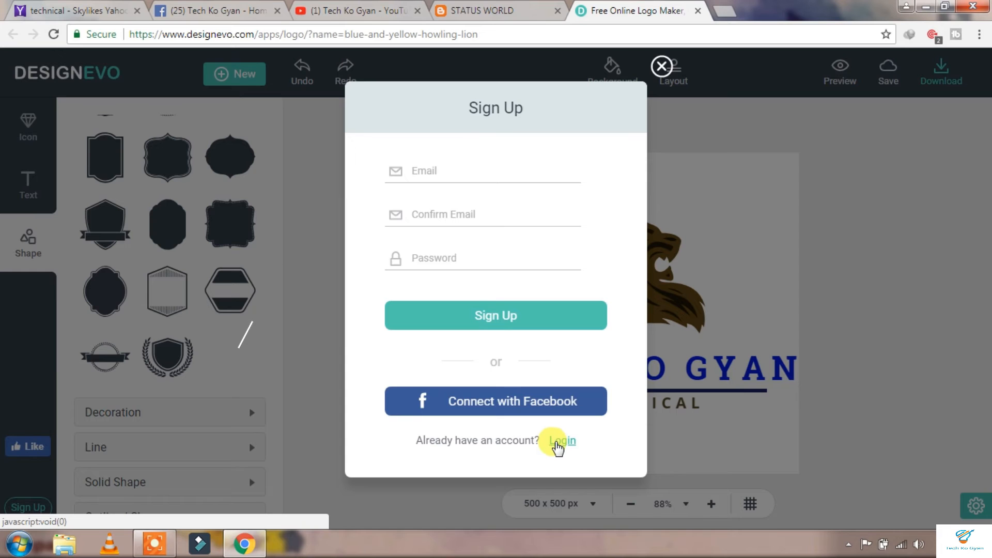
pyautogui.click(557, 443)
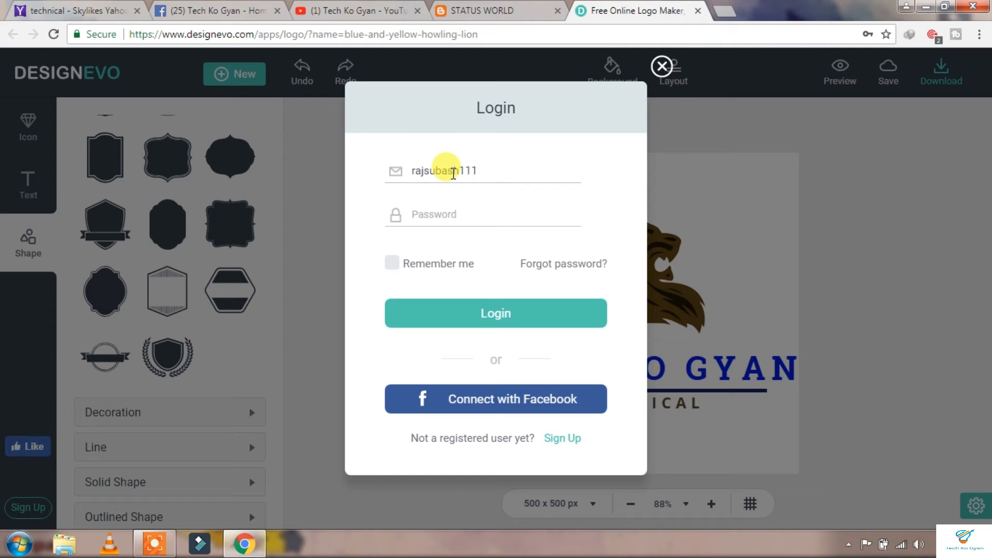
pyautogui.write('mail.com')
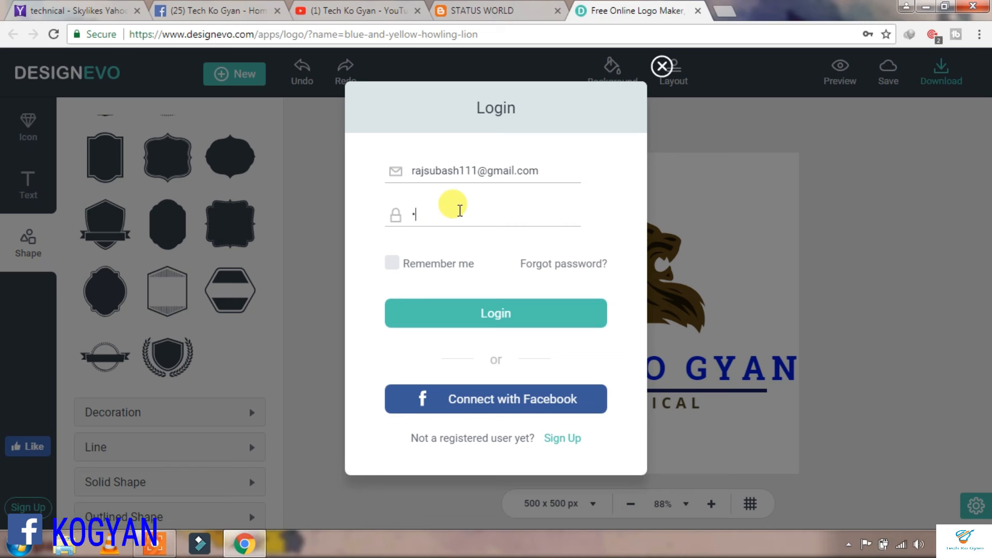
pyautogui.write('****')
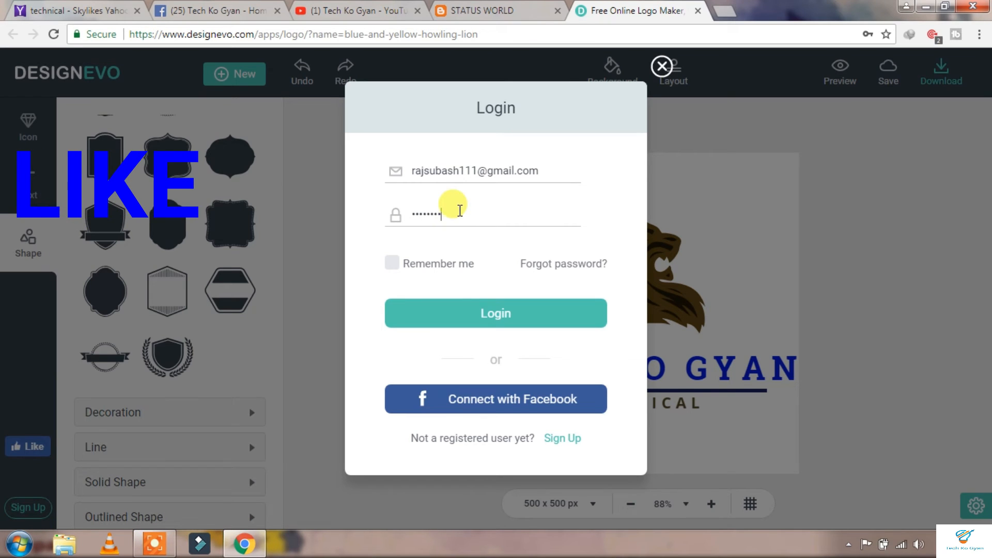
pyautogui.press('Return')
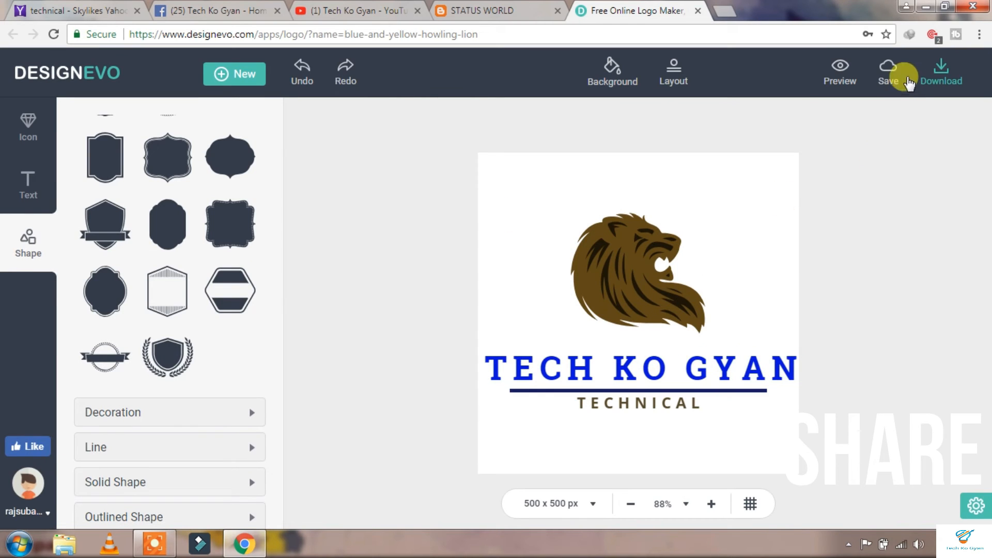
pyautogui.click(888, 69)
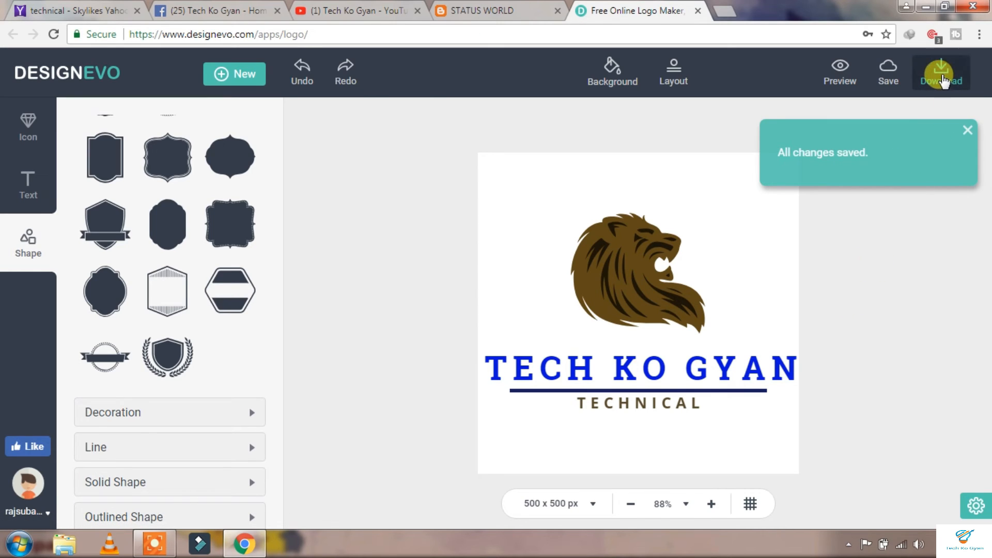
# Step: Download the logo with the free package, copying the DesignEvo credit code and agreeing to the credit terms
pyautogui.click(942, 81)
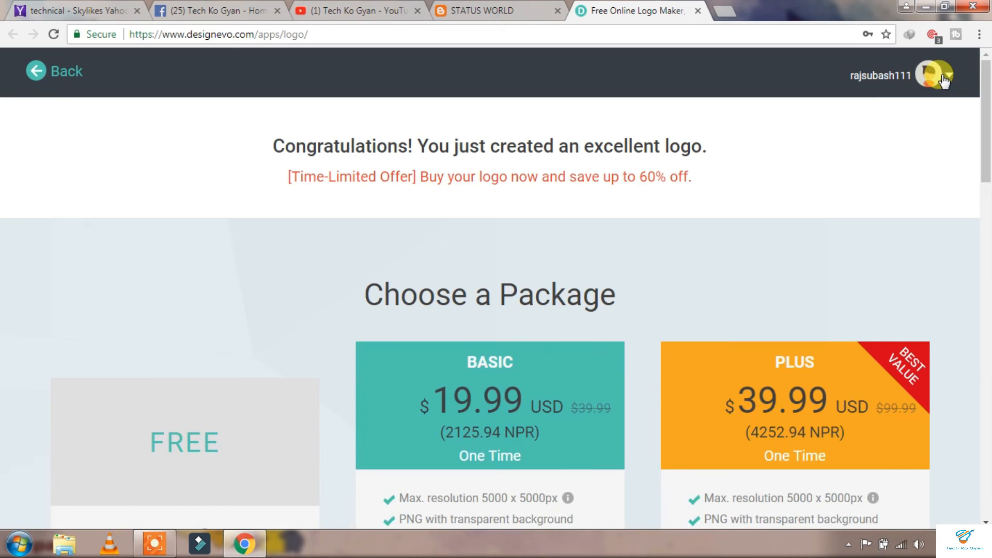
pyautogui.moveTo(985, 78); pyautogui.dragTo(985, 176)
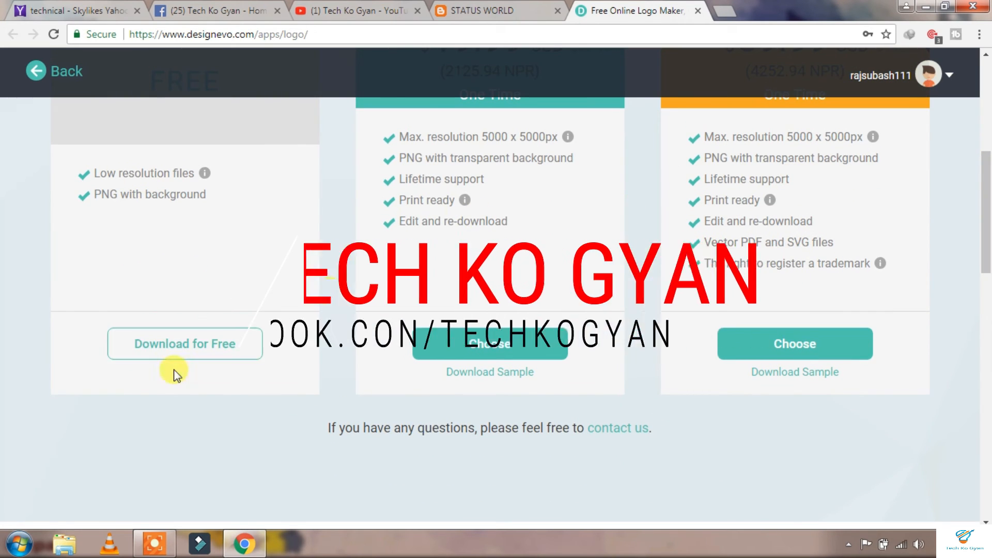
pyautogui.click(149, 344)
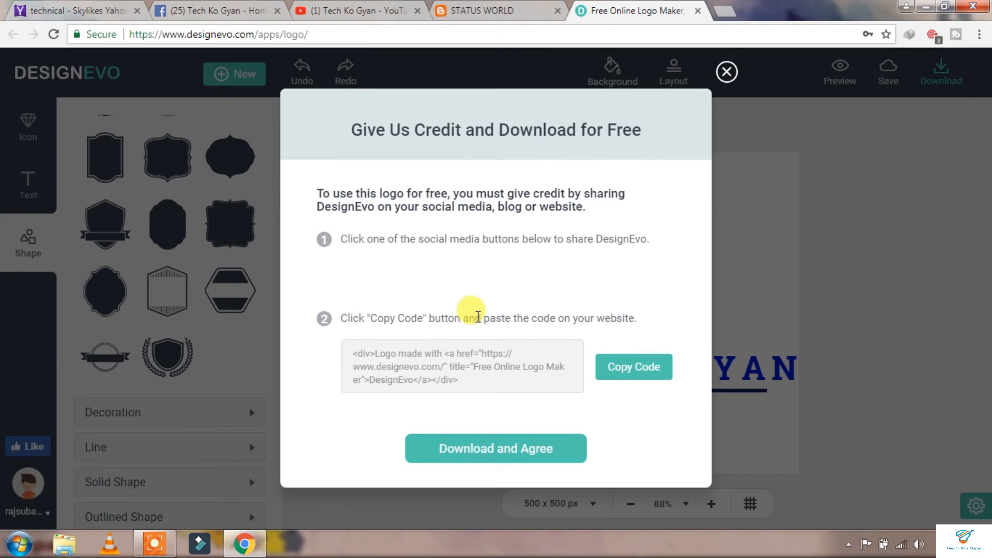
pyautogui.click(616, 373)
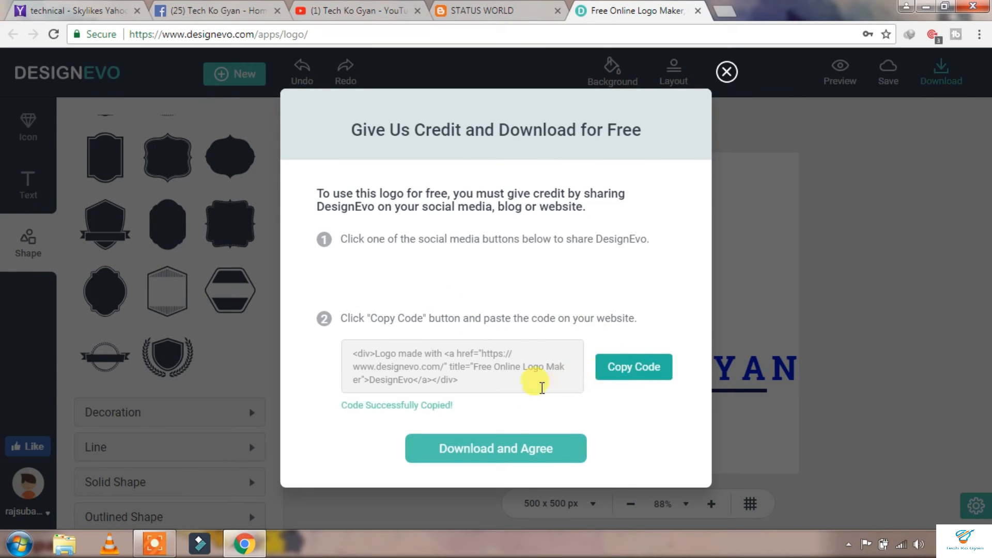
pyautogui.click(481, 450)
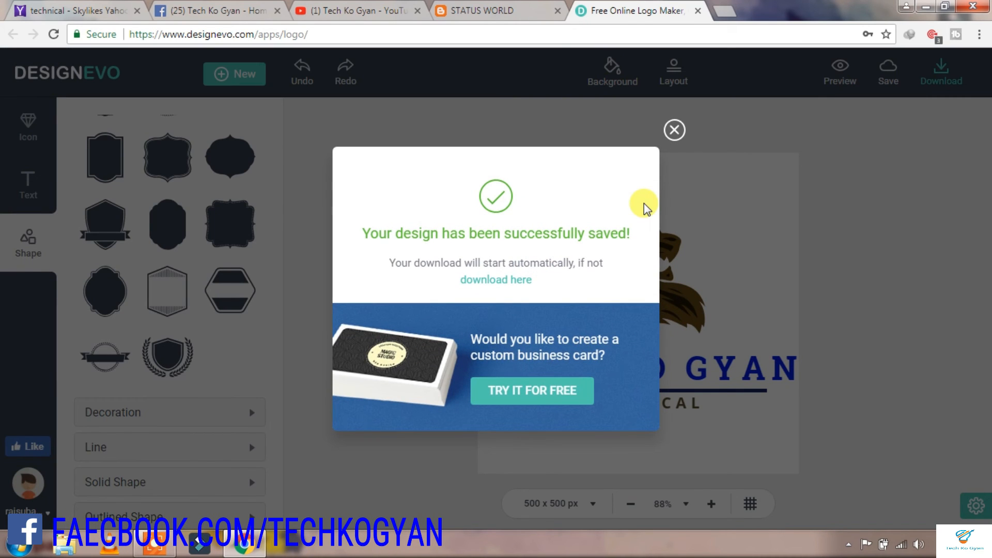
pyautogui.click(477, 279)
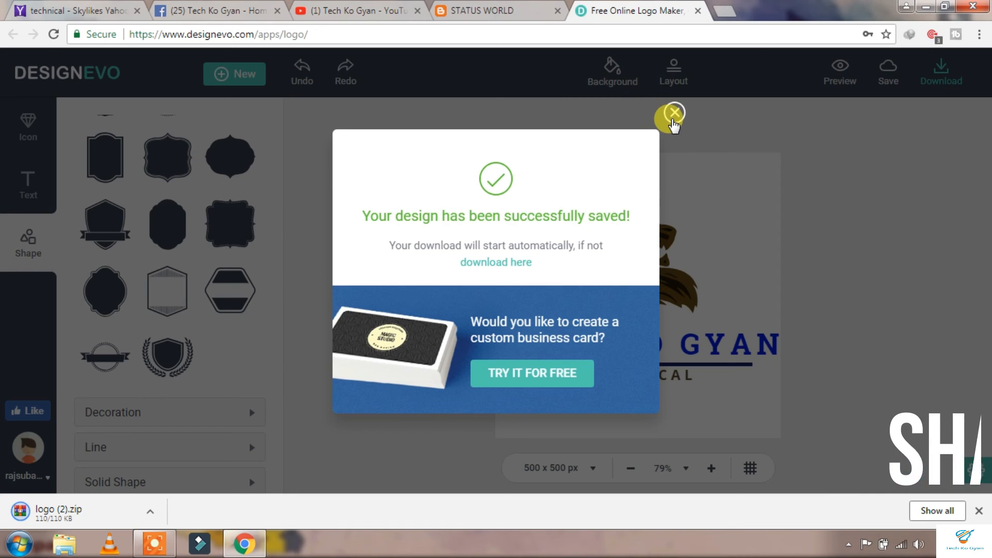
pyautogui.click(672, 114)
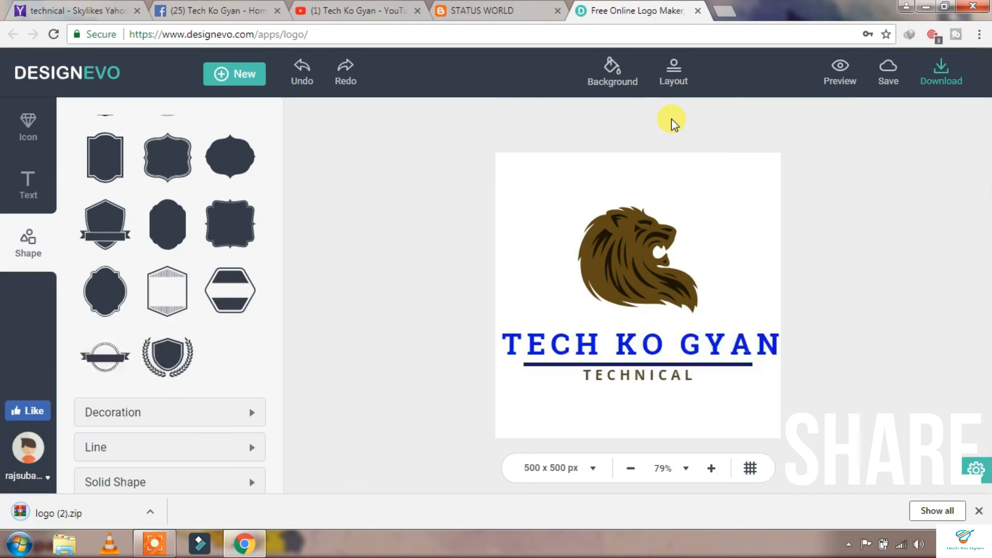
# Step: Show the downloaded logo (2).zip in its folder and extract it with WinRAR to the default logo (2) destination
pyautogui.click(152, 513)
pyautogui.click(200, 457)
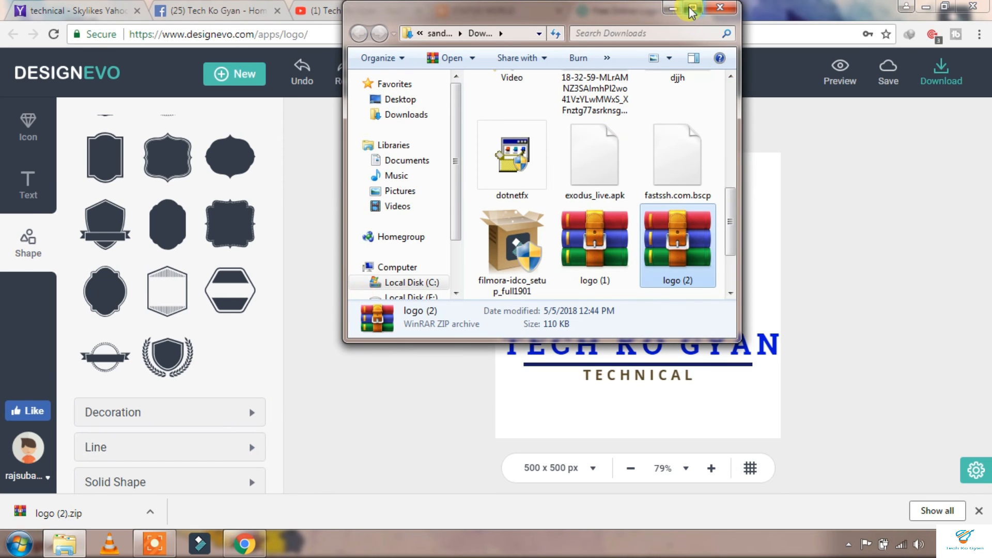
pyautogui.click(692, 8)
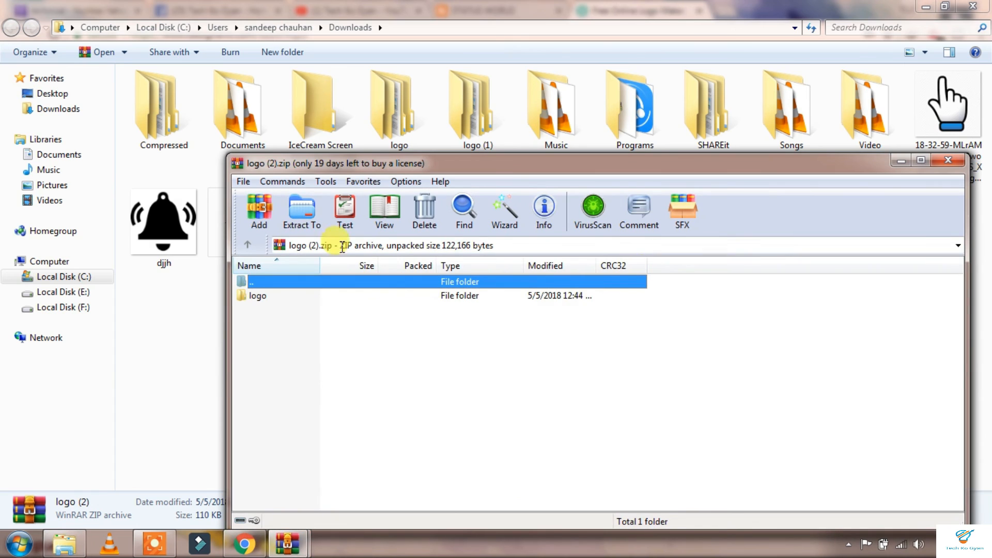
pyautogui.click(313, 223)
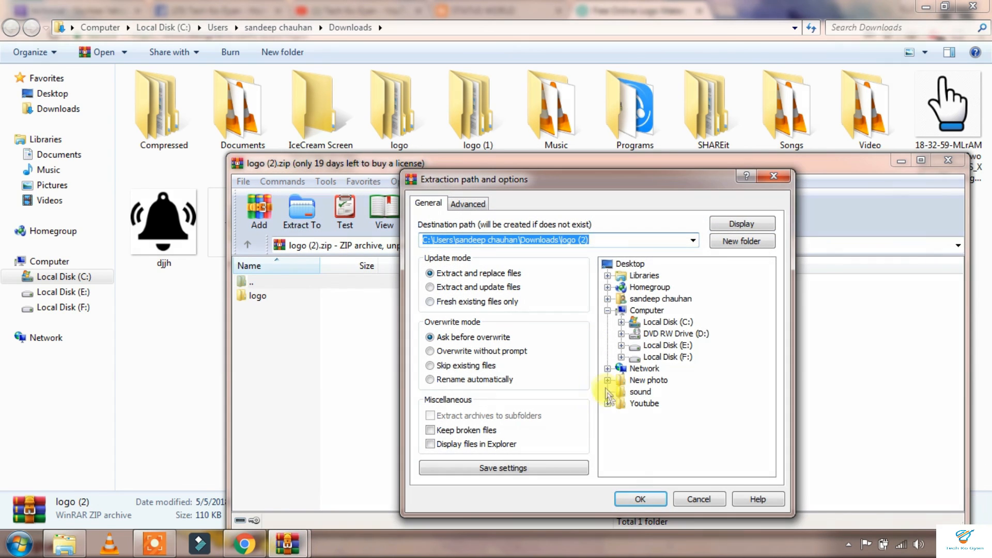
pyautogui.click(630, 501)
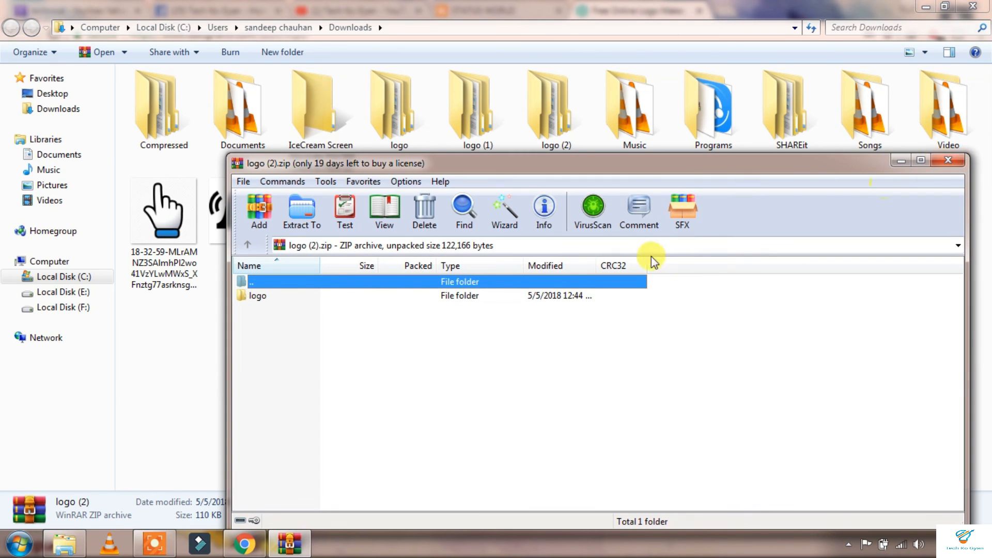
pyautogui.click(950, 163)
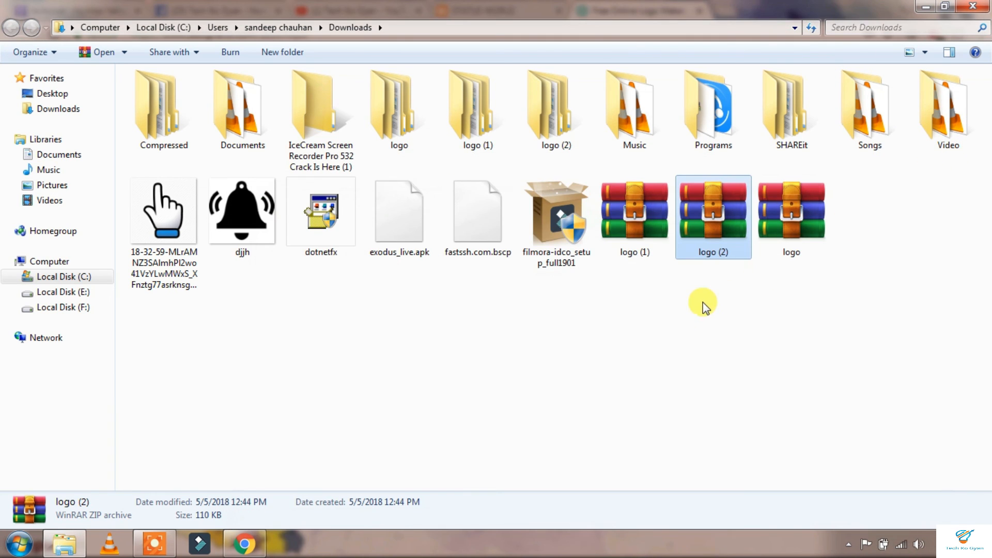
# Step: Open the extracted logo (2) folder and its logo subfolder to check the downloaded logo images
pyautogui.doubleClick(559, 128)
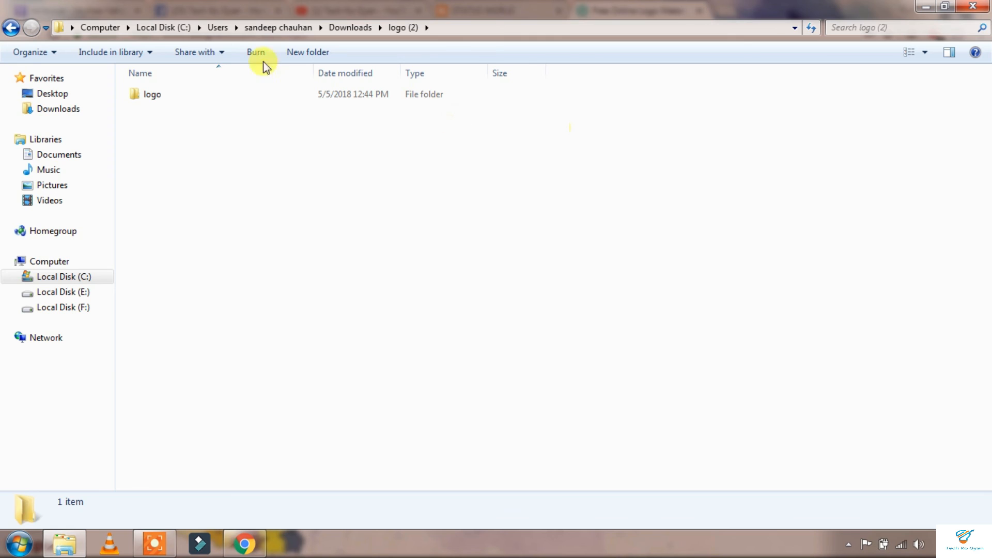
pyautogui.doubleClick(217, 93)
pyautogui.click(166, 110)
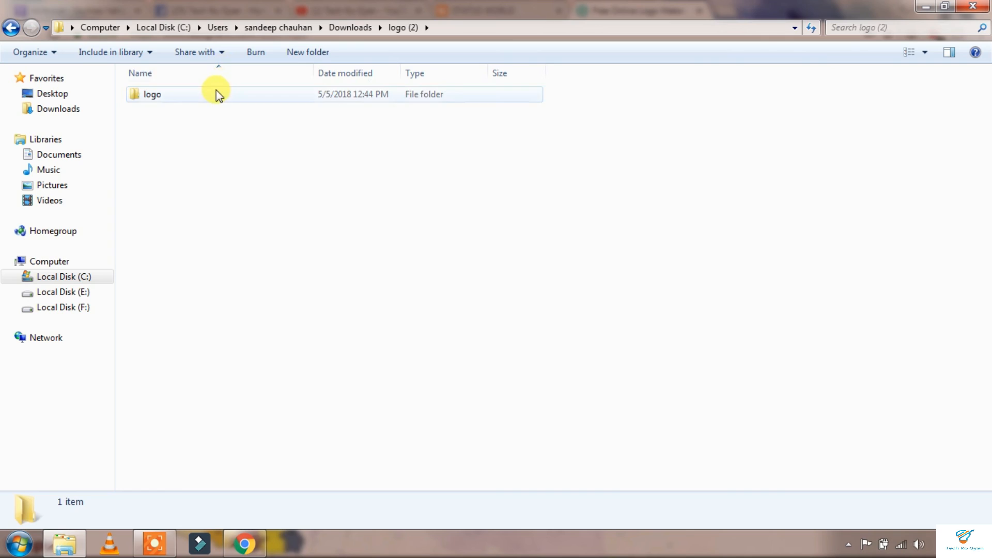
pyautogui.doubleClick(217, 92)
pyautogui.click(166, 110)
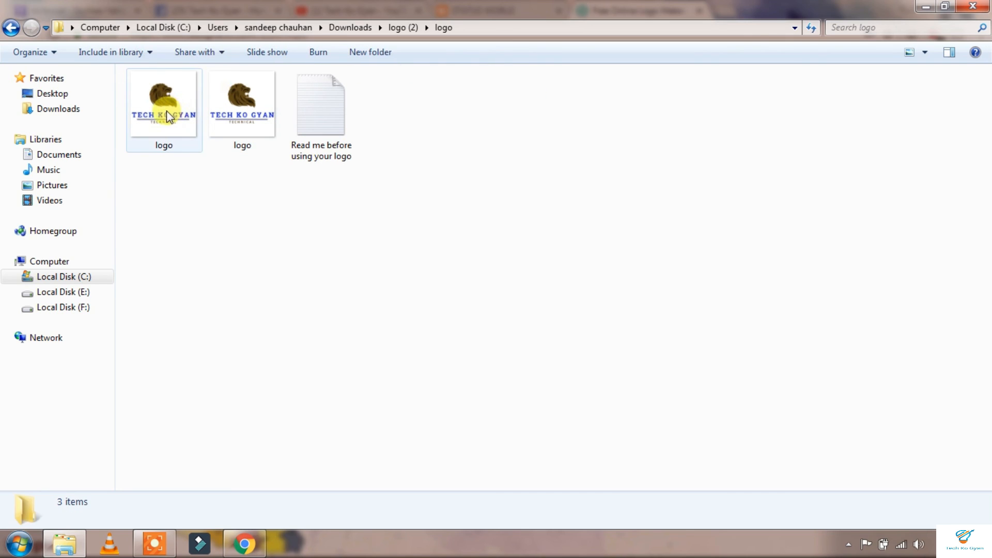